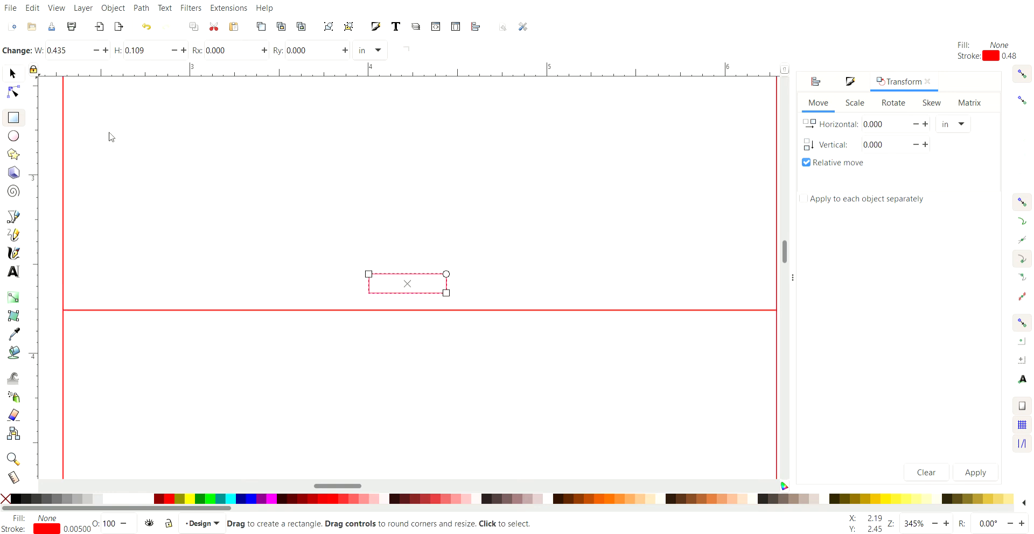
Resize the small rectangle above the shared line to 0.5 in wide and 0.125 in high
key("s")
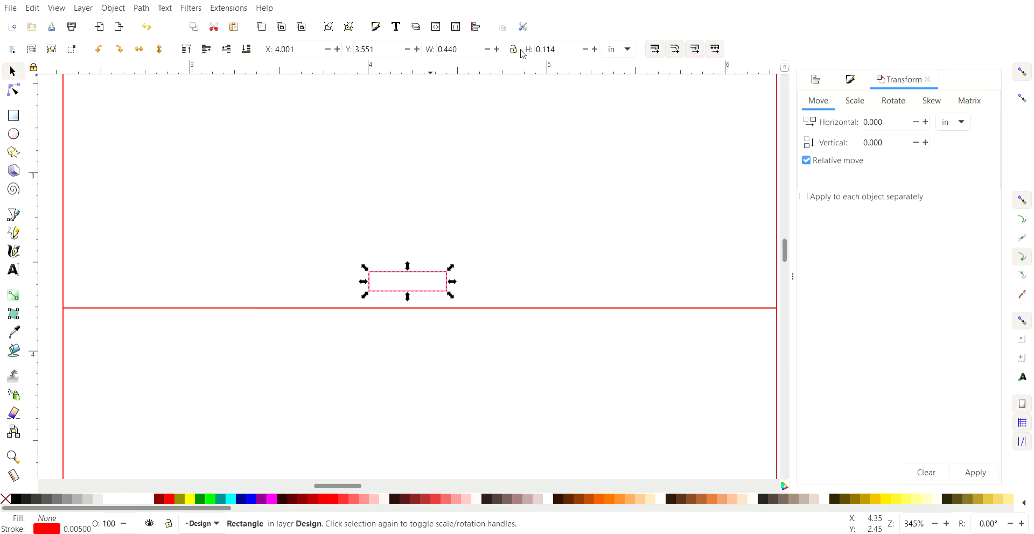
left_click(557, 55)
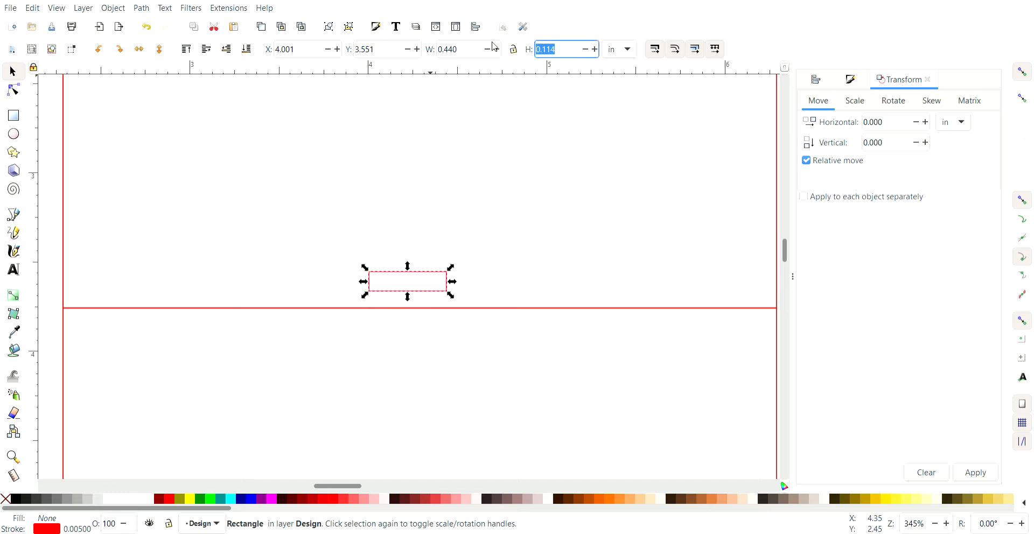
type("0.125")
key("Return")
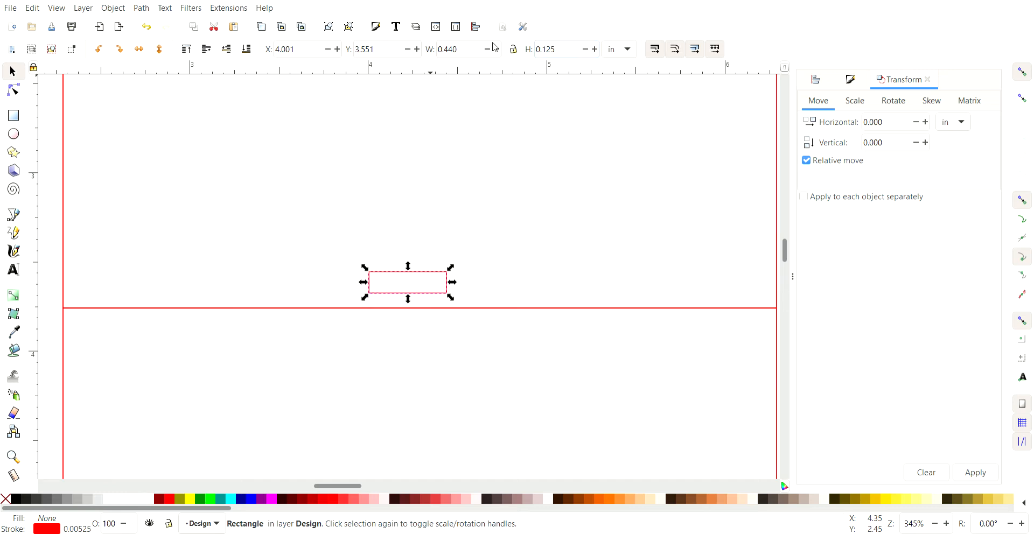
left_click(477, 56)
type("0.5")
key("Return")
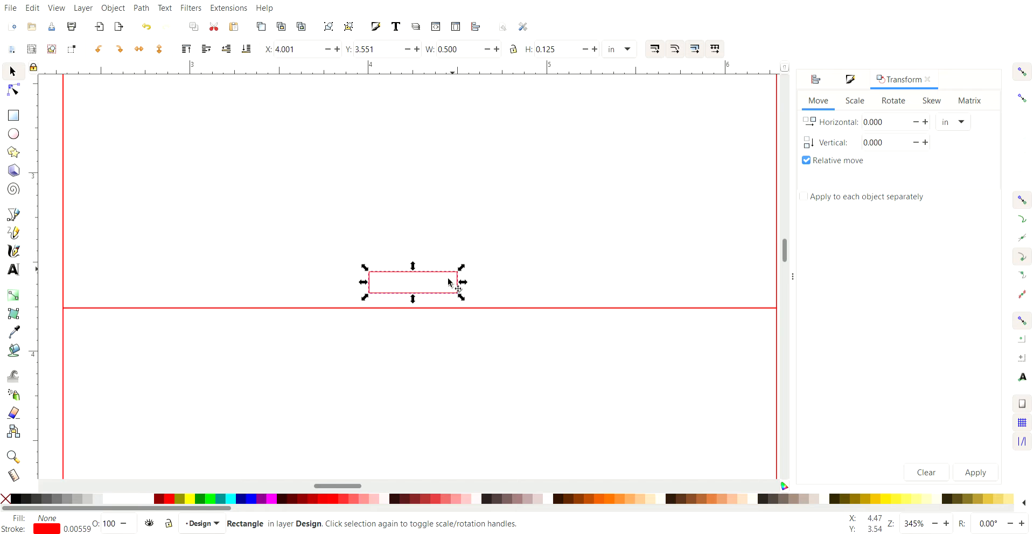
Centre the small rectangle horizontally on the upper large rectangle and align their bottom edges, relative to the last selected object
scroll(129, 237, "down", 2)
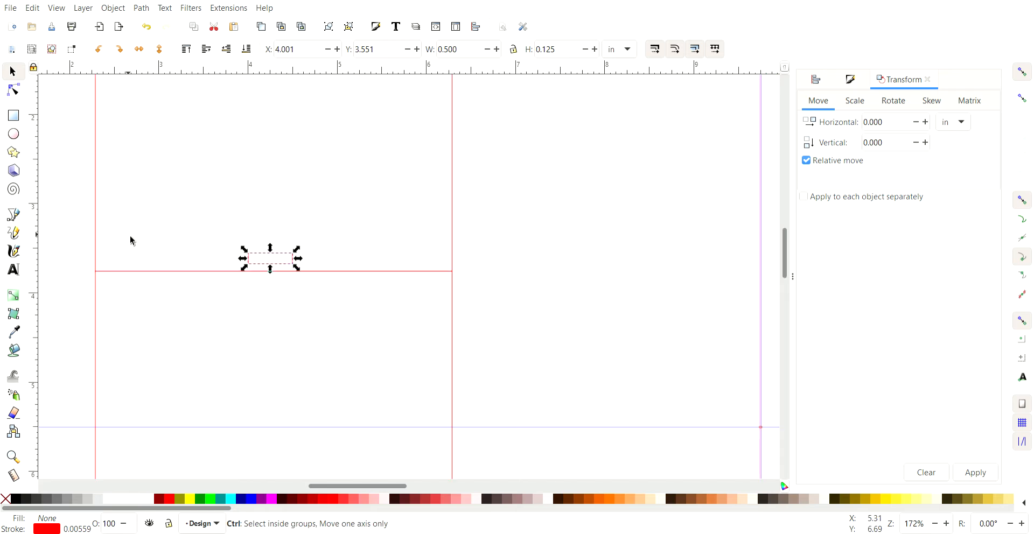
left_click(453, 193, "shift")
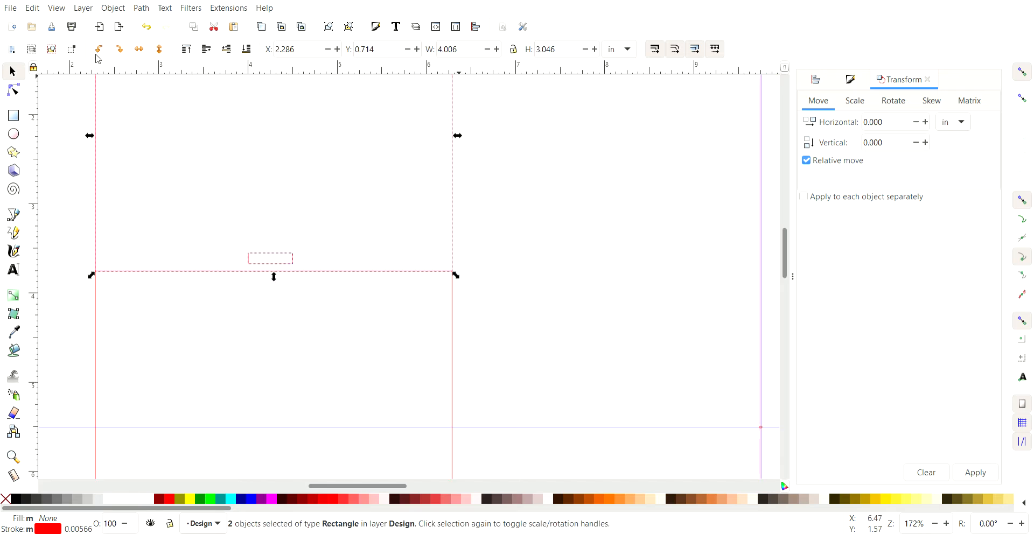
left_click(816, 80)
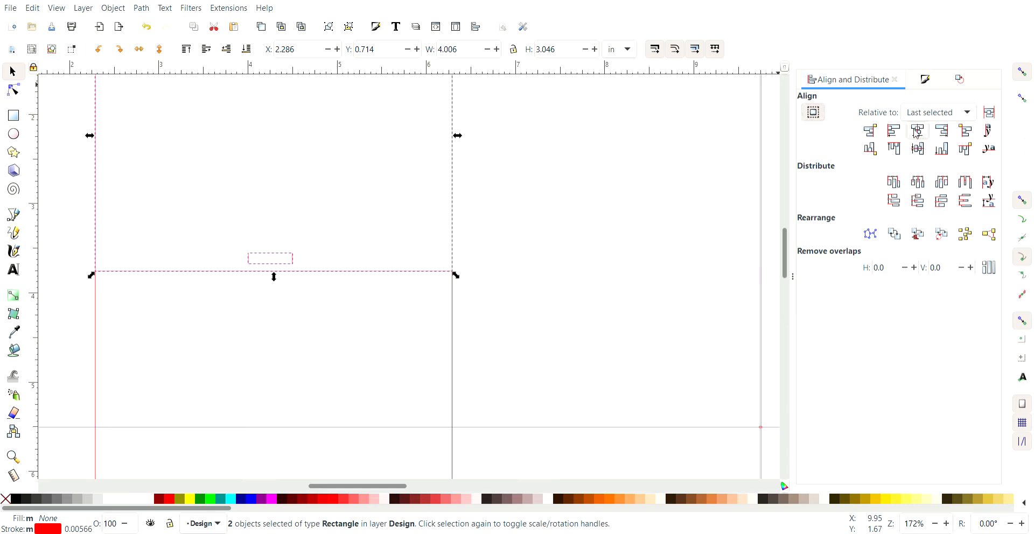
left_click(944, 150)
scroll(265, 283, "up", 4)
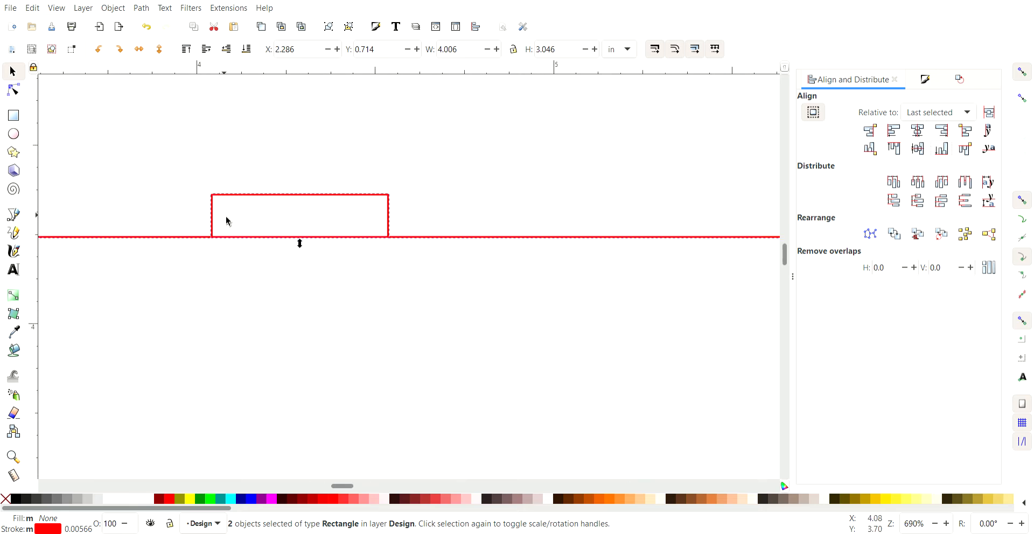
scroll(248, 220, "down", 2)
scroll(350, 195, "up", 2)
scroll(350, 195, "up", 1)
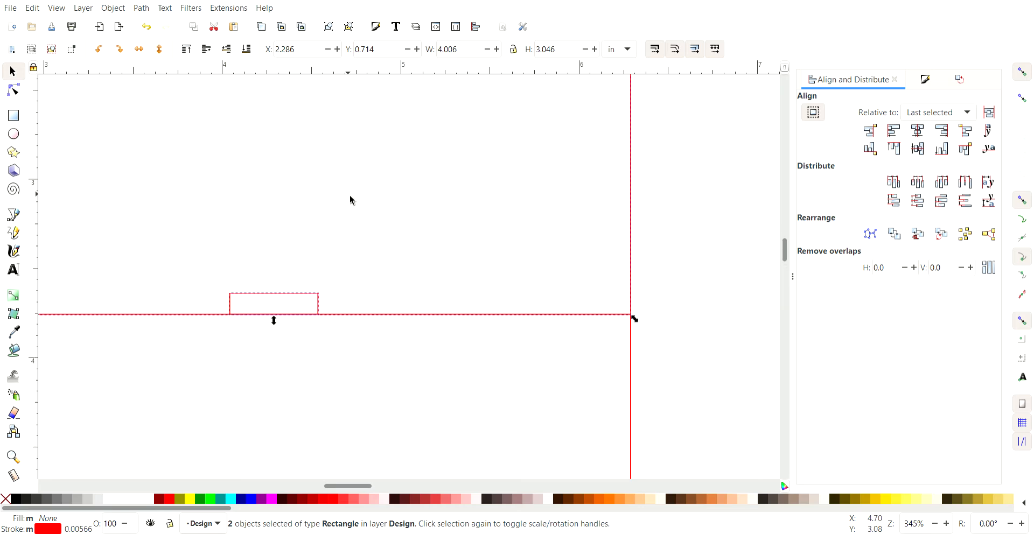
left_click(350, 195)
scroll(329, 240, "down", 2)
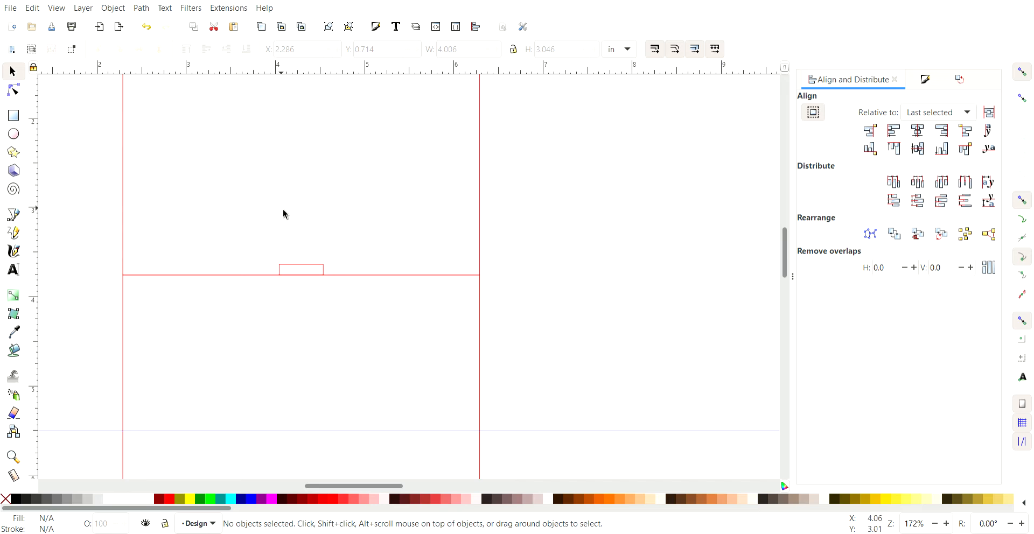
Switch the display to outline mode and union the small rectangle with the large rectangle below it
scroll(277, 277, "up", 5, "ctrl")
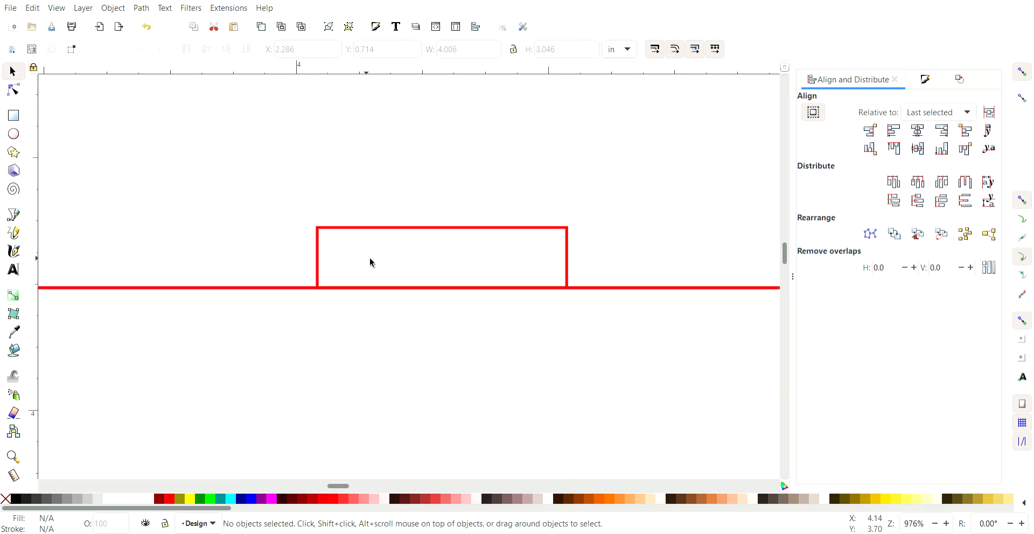
left_click(395, 233)
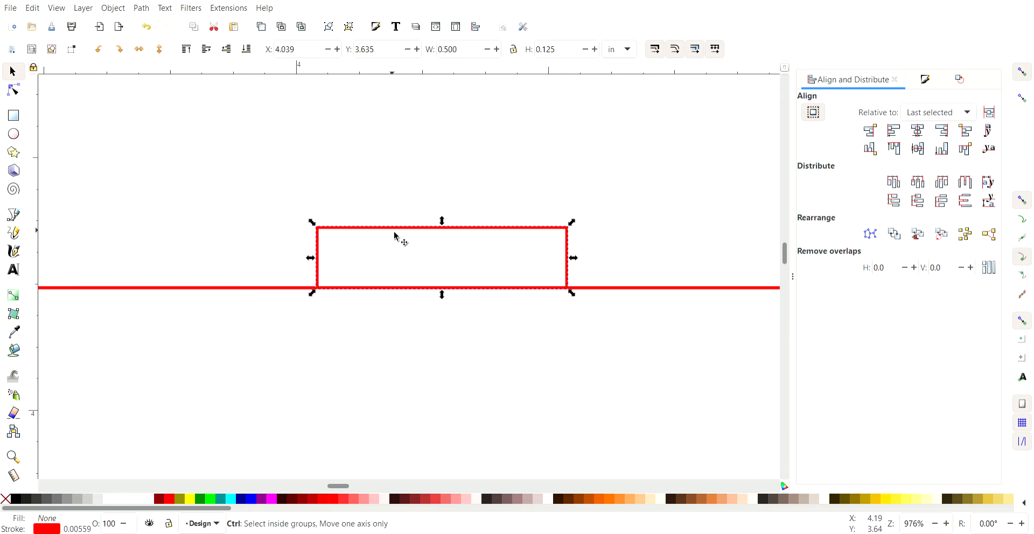
scroll(452, 259, "down", 3, "ctrl")
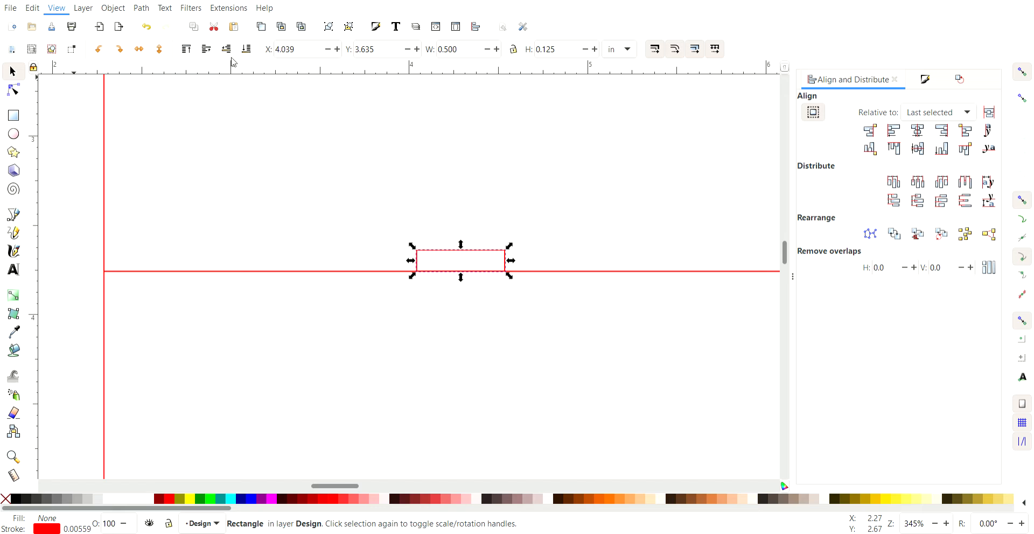
scroll(480, 265, "up", 6, "ctrl")
scroll(688, 234, "up", 2, "ctrl")
scroll(688, 234, "up", 5, "ctrl")
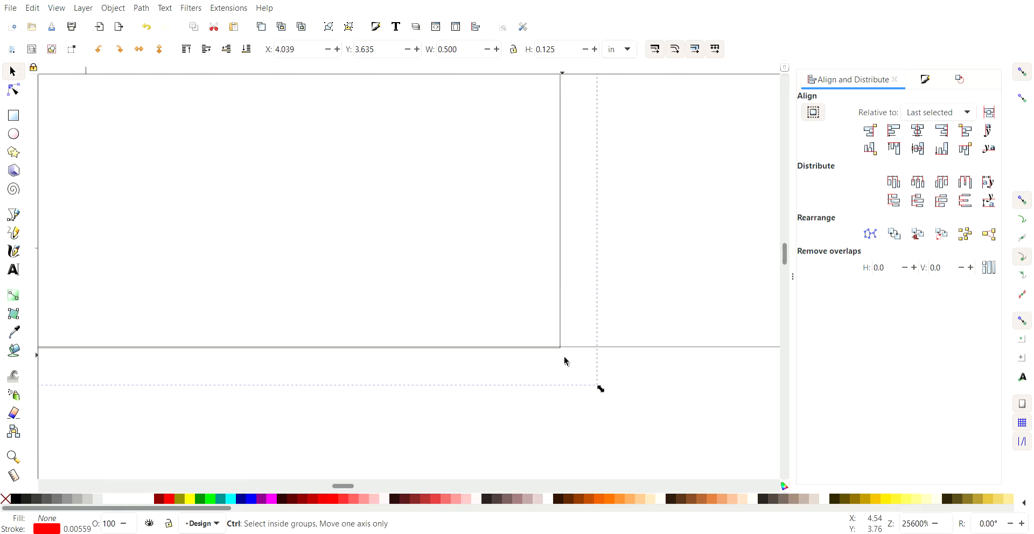
scroll(624, 362, "down", 9, "ctrl")
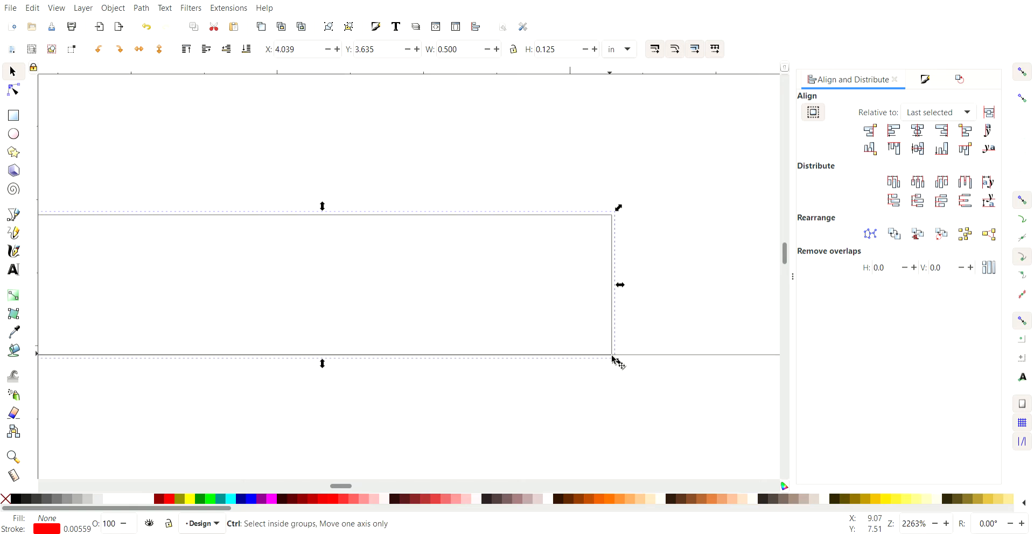
scroll(619, 355, "down", 4, "ctrl")
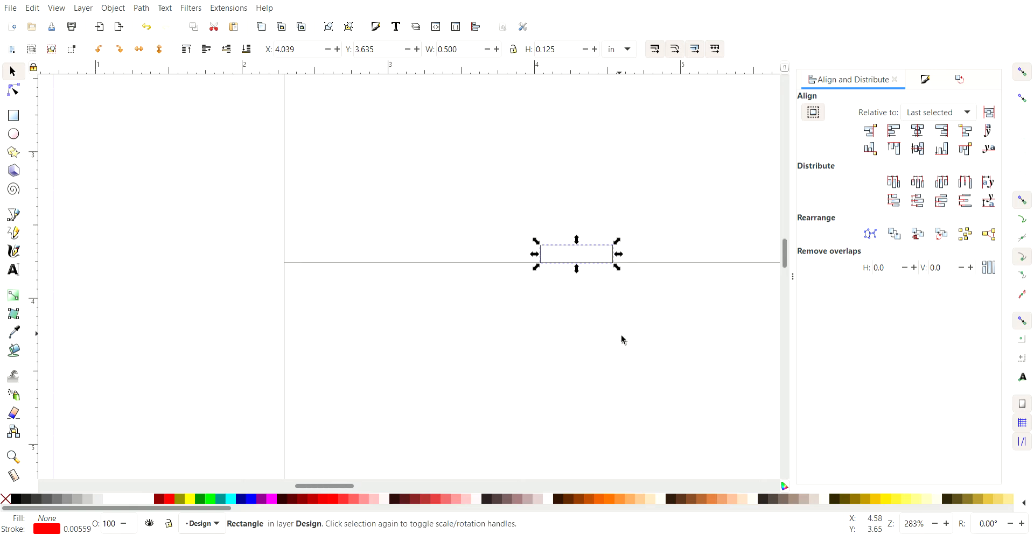
left_click(286, 314, "shift")
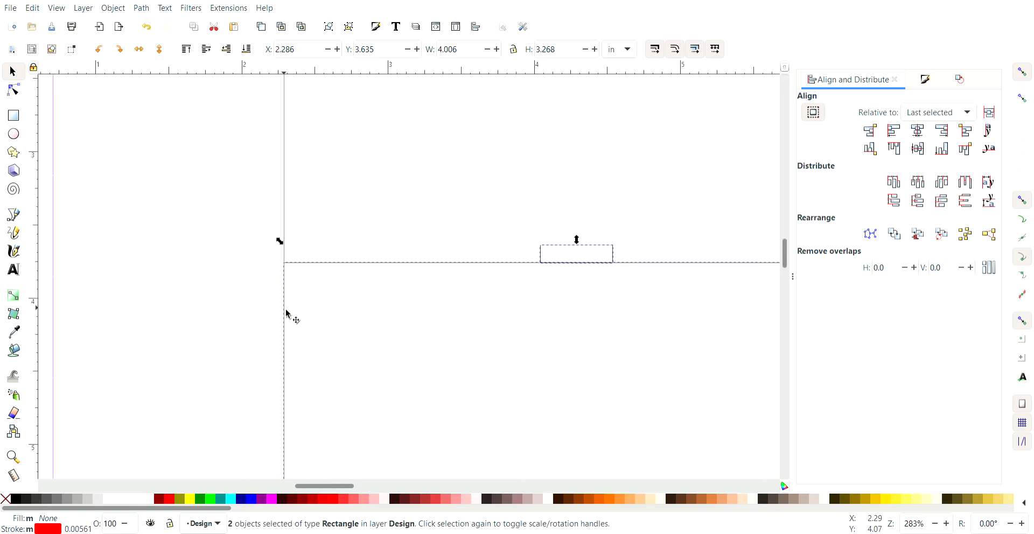
key("ctrl+plus")
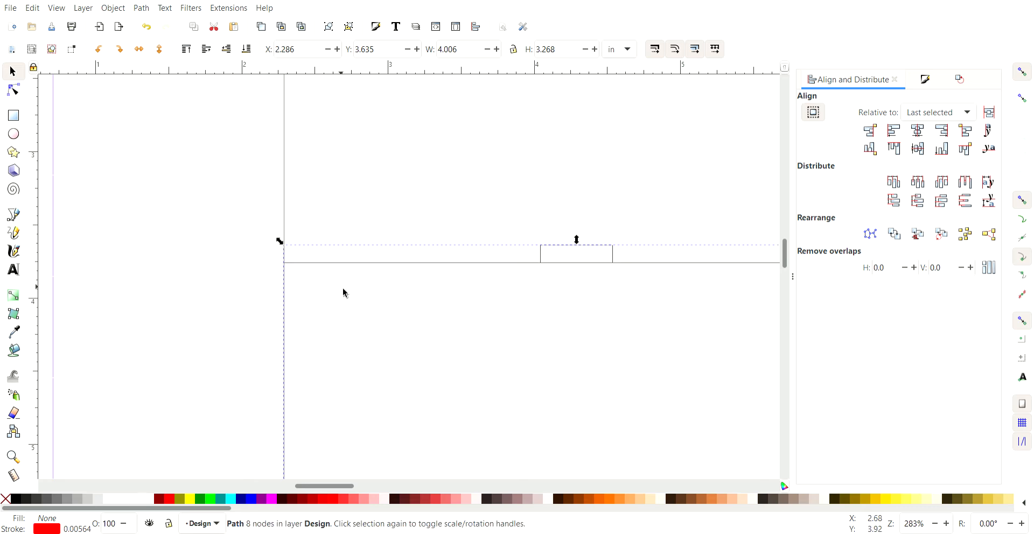
Try moving the leftover small rectangle and the joined shape aside to check the union, and undo these moves
scroll(597, 269, "right", 2)
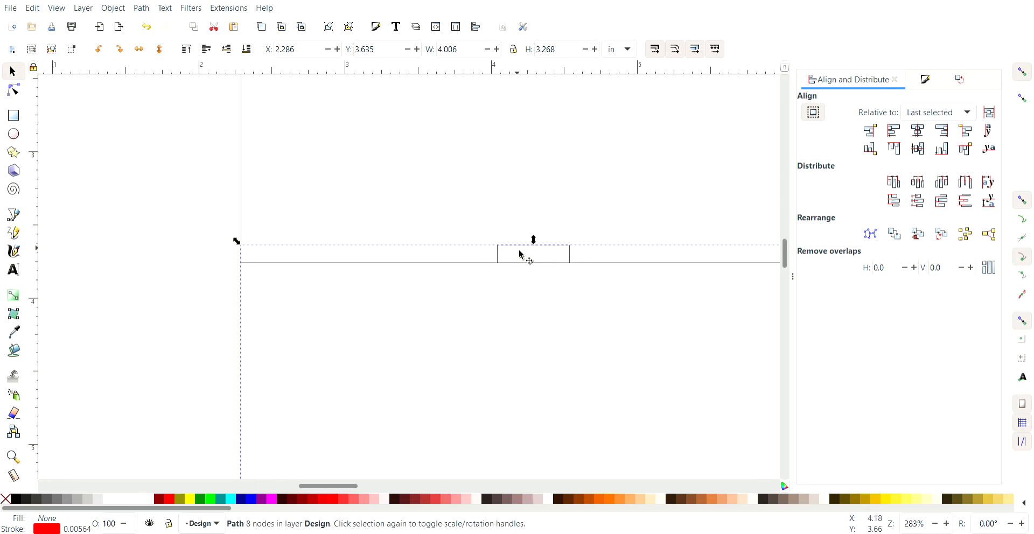
left_click_drag(554, 256, 178, 200)
left_click_drag(521, 249, 473, 369)
key("ctrl+z")
key("ctrl+z")
key("ctrl+z")
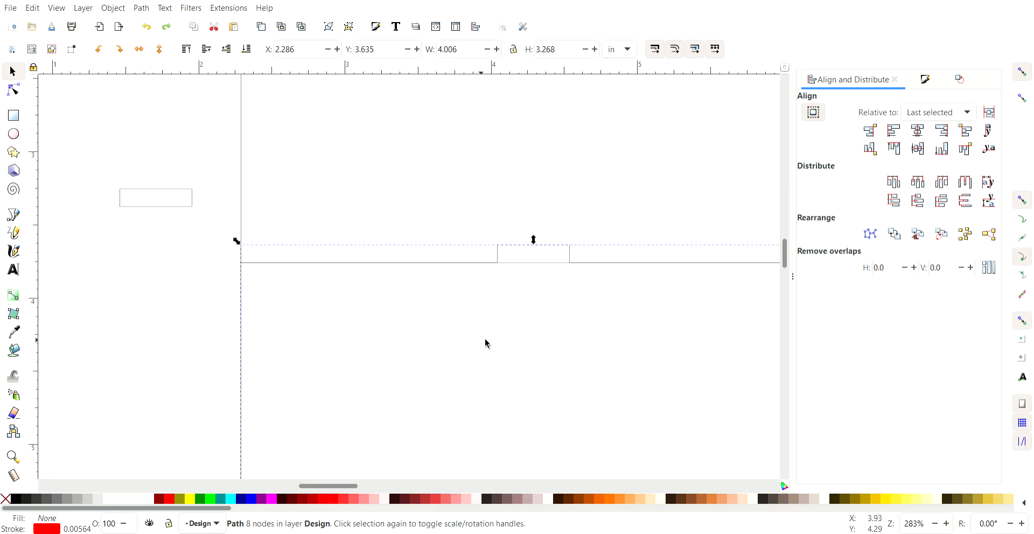
Cut a notch into the upper large rectangle's bottom edge by subtracting the small rectangle with Difference
scroll(560, 248, "right", 4)
scroll(557, 246, "up", 2)
scroll(377, 232, "right", 8)
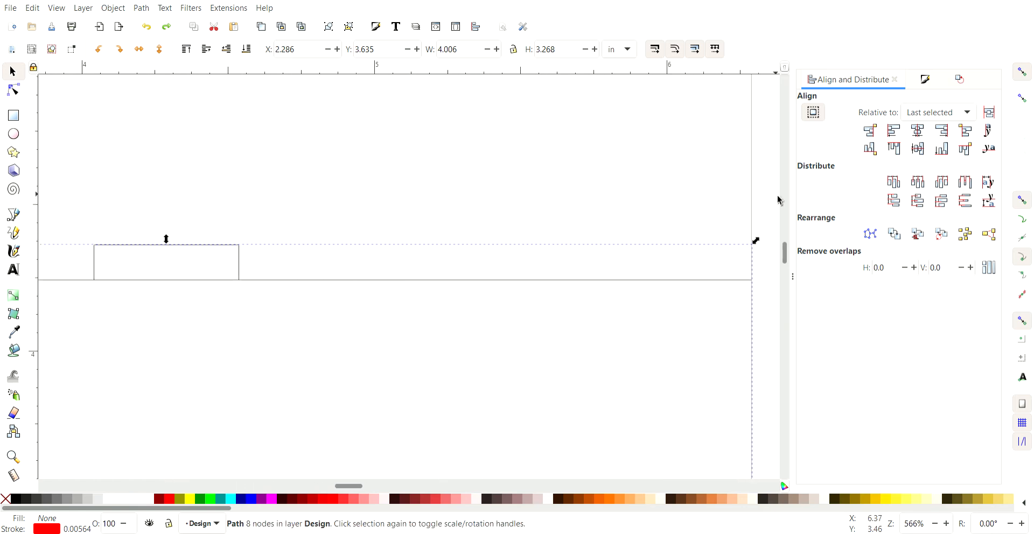
left_click(754, 198)
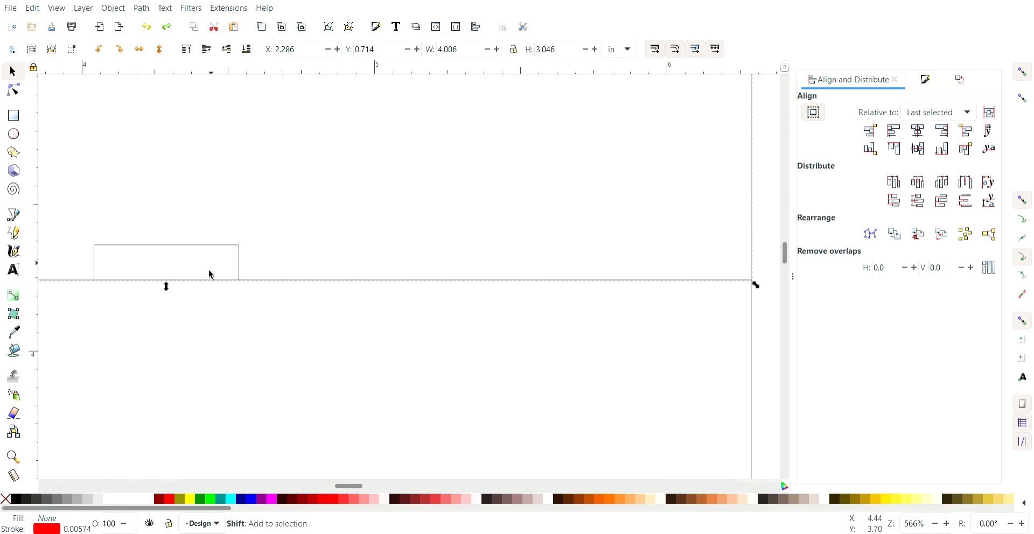
left_click(239, 255, "shift")
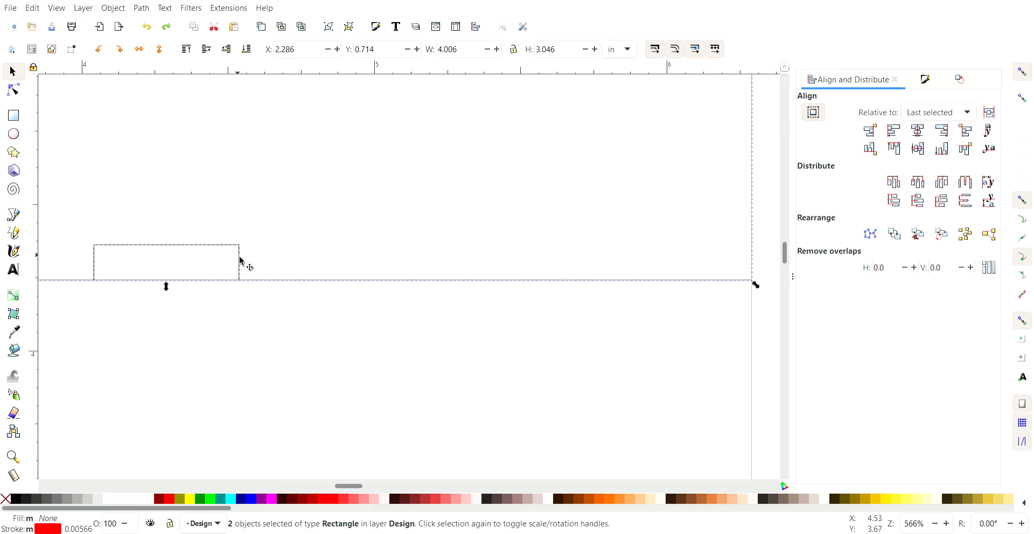
scroll(183, 216, "left", 10)
left_click(113, 8)
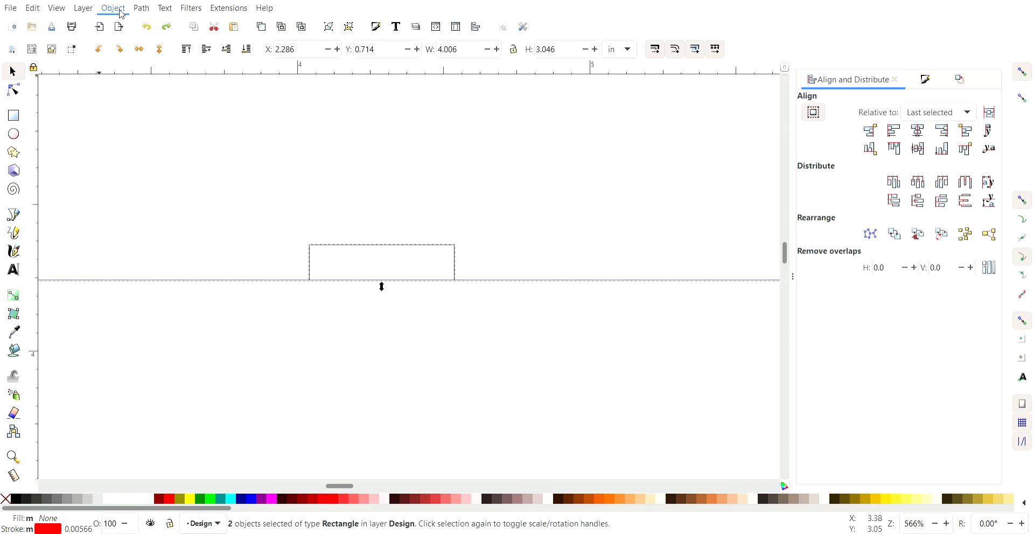
left_click(167, 94)
scroll(205, 169, "down", 2, "ctrl")
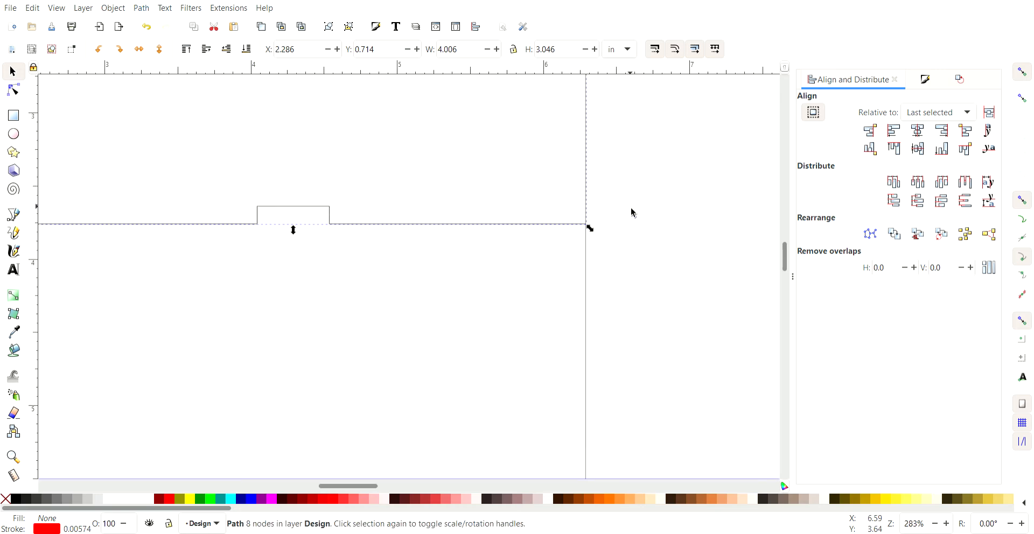
Try moving the notched upper panel and the tabbed lower panel to check their fit, and undo both moves
left_click(605, 215)
left_click_drag(588, 213, 584, 153)
mouse_move(293, 209)
left_mouse_down()
mouse_move(284, 239)
mouse_move(294, 201)
left_mouse_up()
key("ctrl+z")
key("ctrl+z")
Widen the lower panel's tab by nudging its left-side nodes and its right-side nodes outward by one screen pixel each
scroll(297, 218, "up", 4)
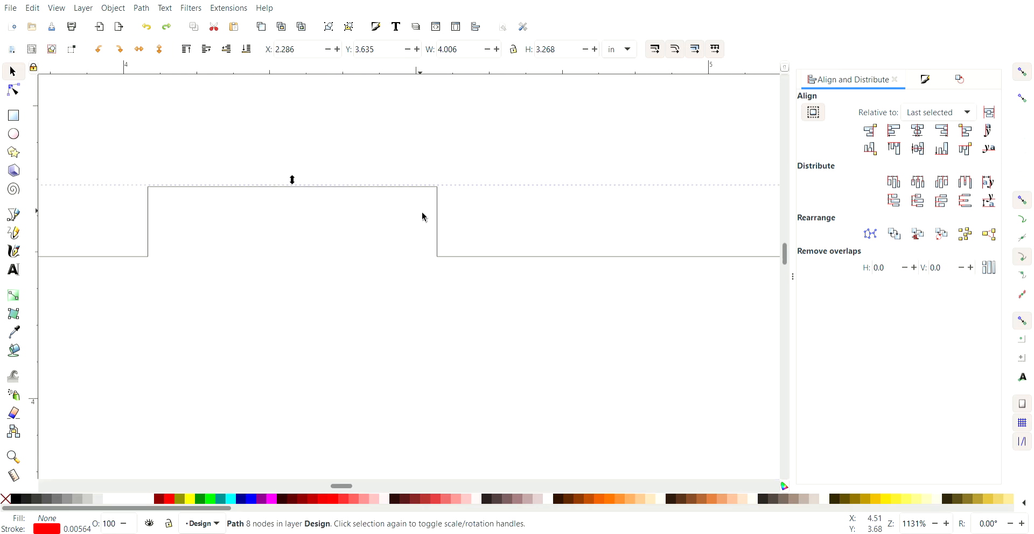
scroll(447, 242, "down", 8)
left_click(576, 260)
left_click(510, 266)
scroll(440, 238, "up", 6)
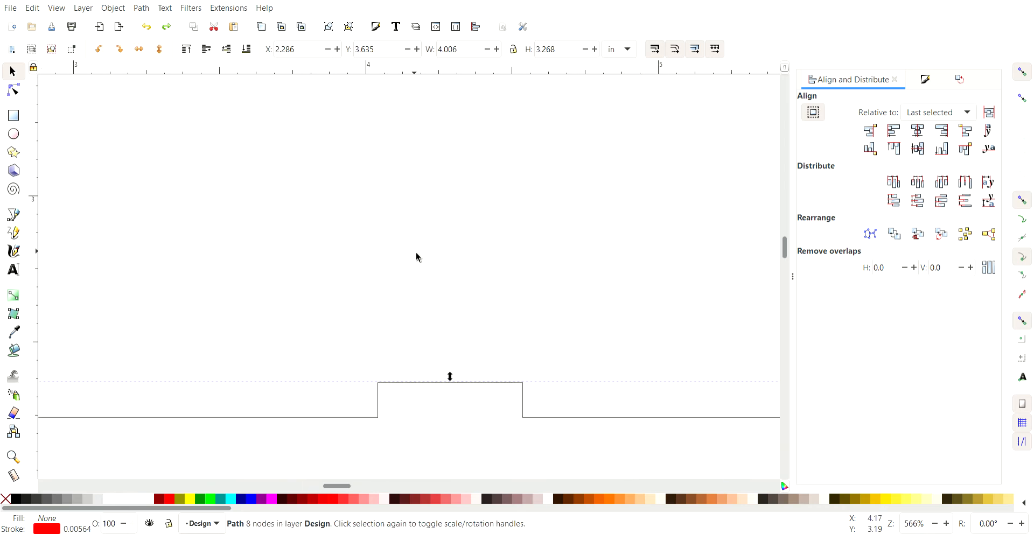
scroll(420, 257, "down", 3)
left_click(7, 90)
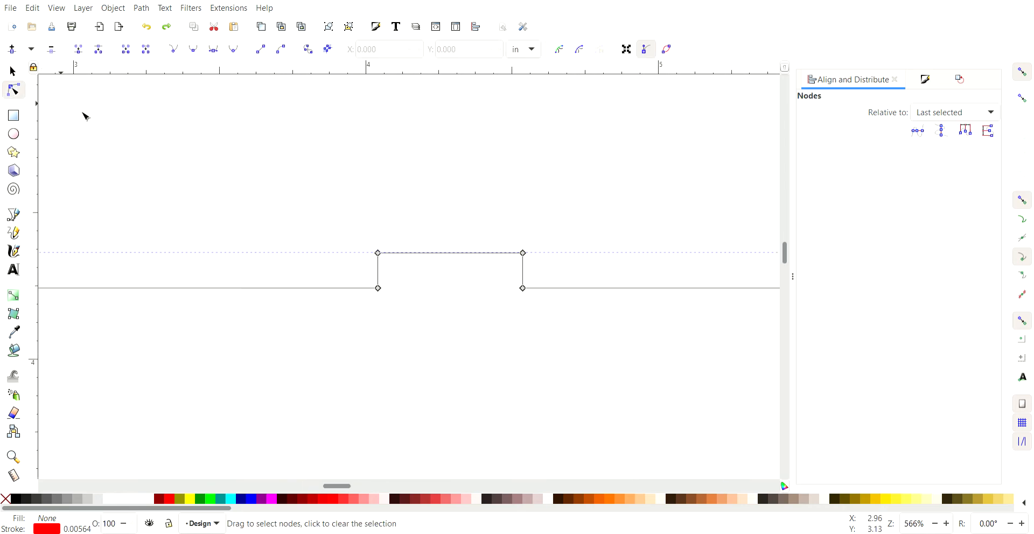
scroll(398, 331, "up", 4)
scroll(351, 185, "up", 4)
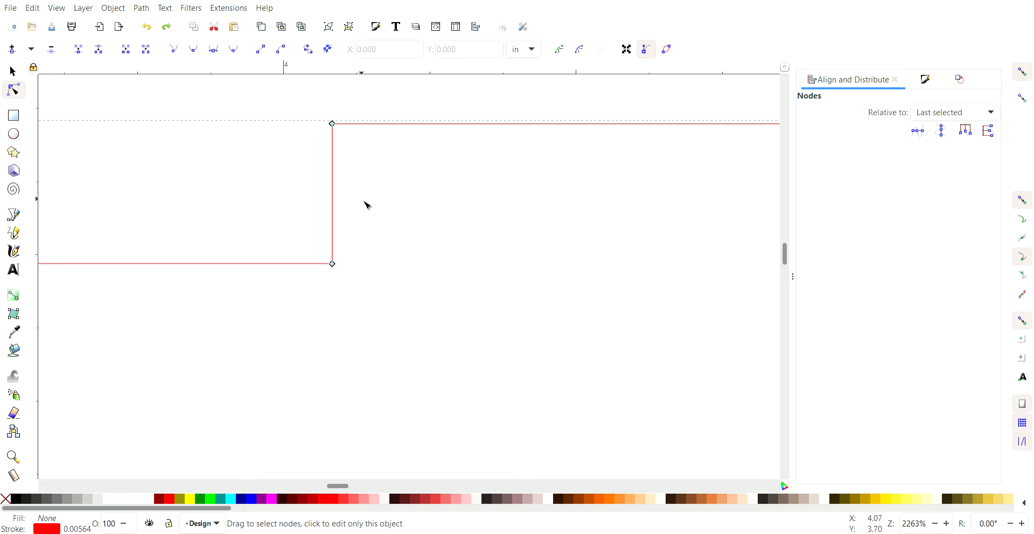
left_click_drag(305, 101, 369, 293)
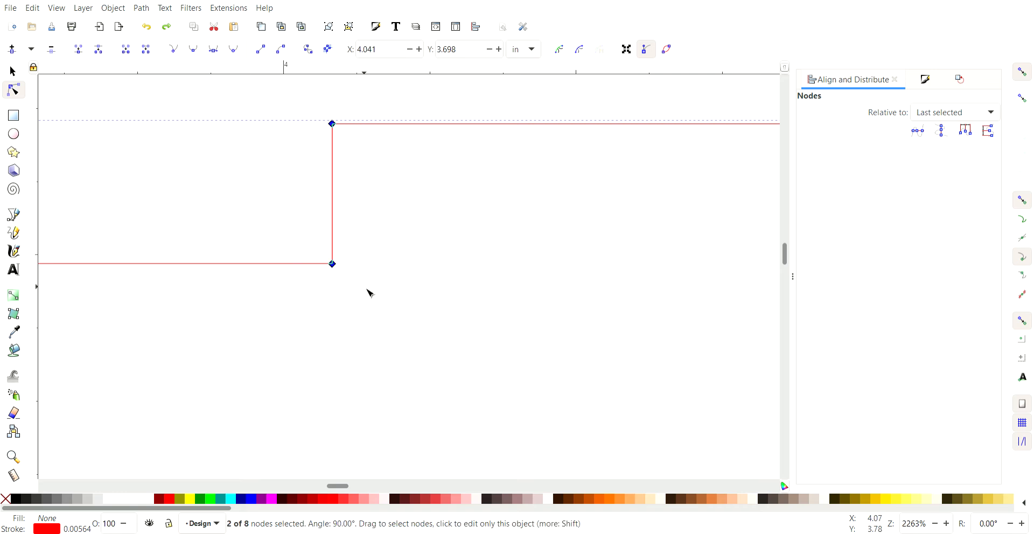
scroll(373, 217, "down", 2)
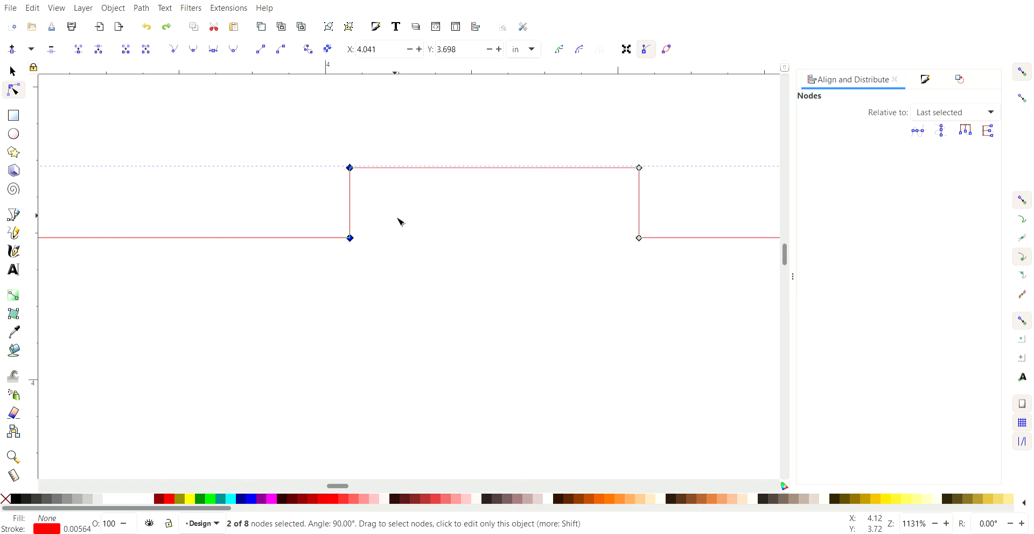
key("alt+Left")
left_click_drag(629, 139, 672, 272)
key("alt+Right")
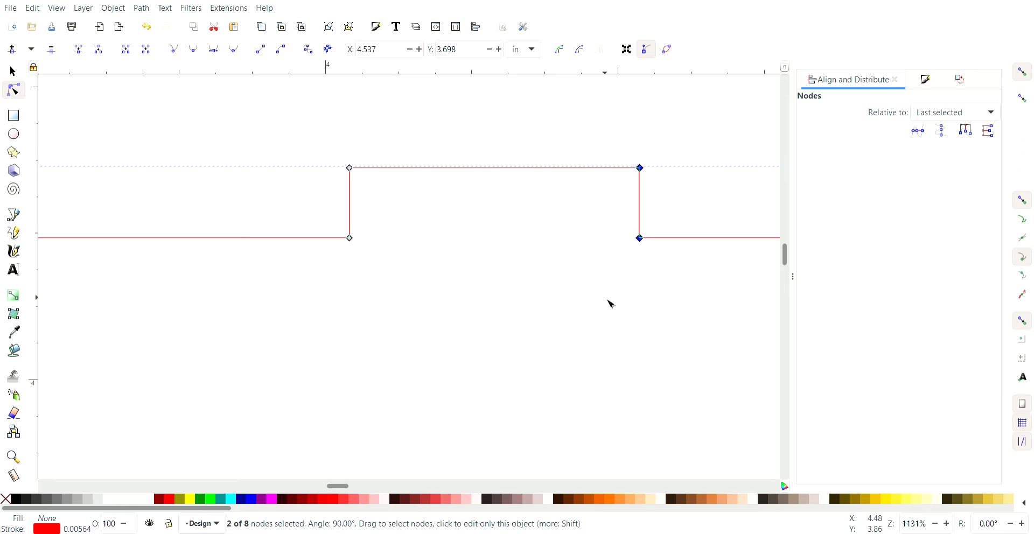
Measure the tab's width along its base in inches and examine the offset between tab and notch at the right corner
left_click(14, 475)
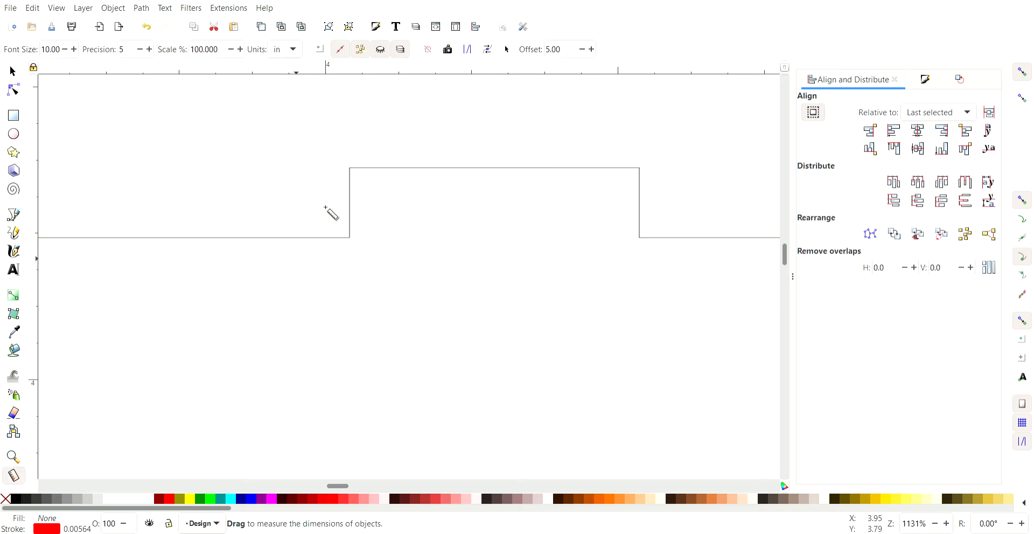
left_click_drag(357, 235, 638, 242)
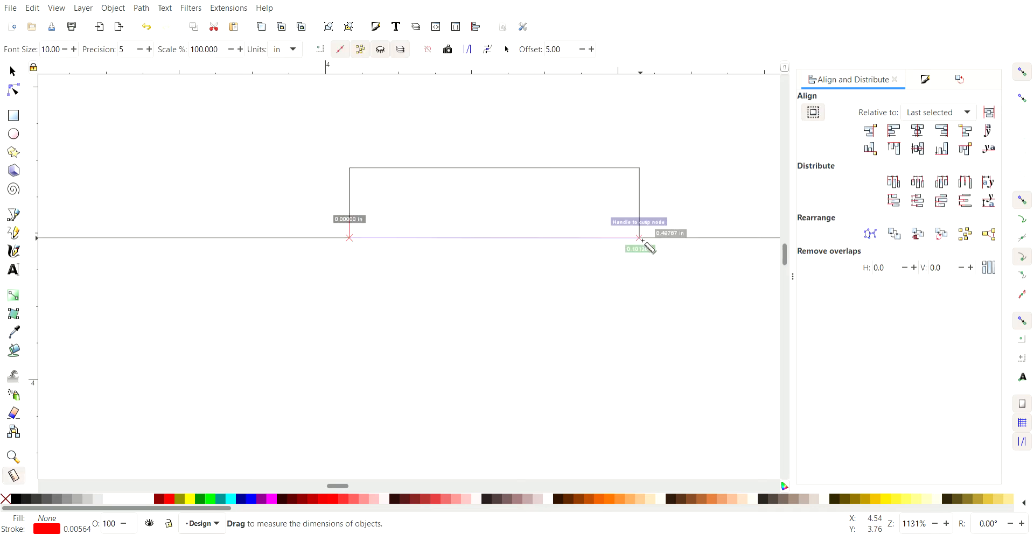
scroll(652, 208, "up", 6)
scroll(665, 261, "down", 2)
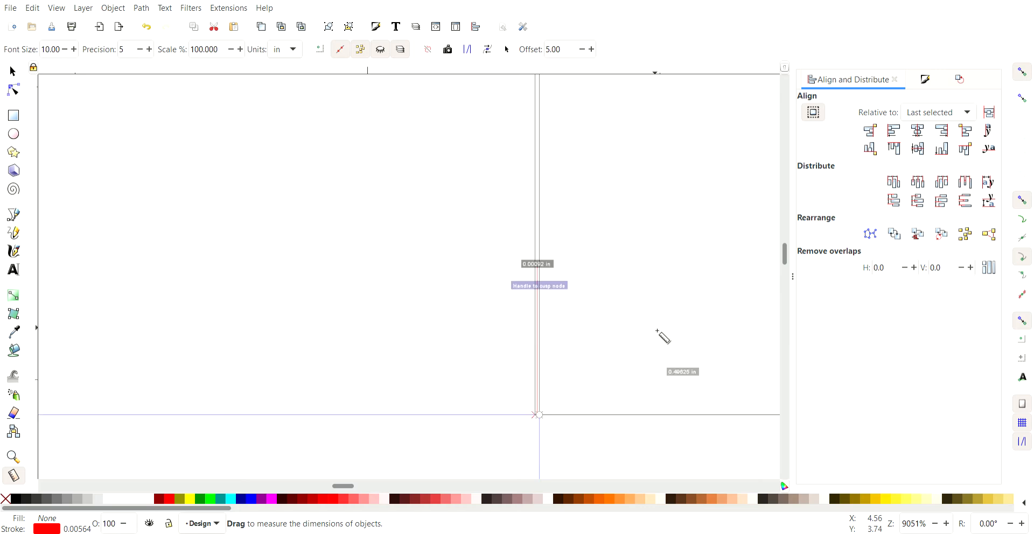
Measure the gap between the tab and notch sides at the right and left corners of the joint
mouse_move(537, 413)
left_mouse_down()
mouse_move(555, 415)
mouse_move(539, 415)
left_mouse_up()
scroll(490, 434, "left", 5)
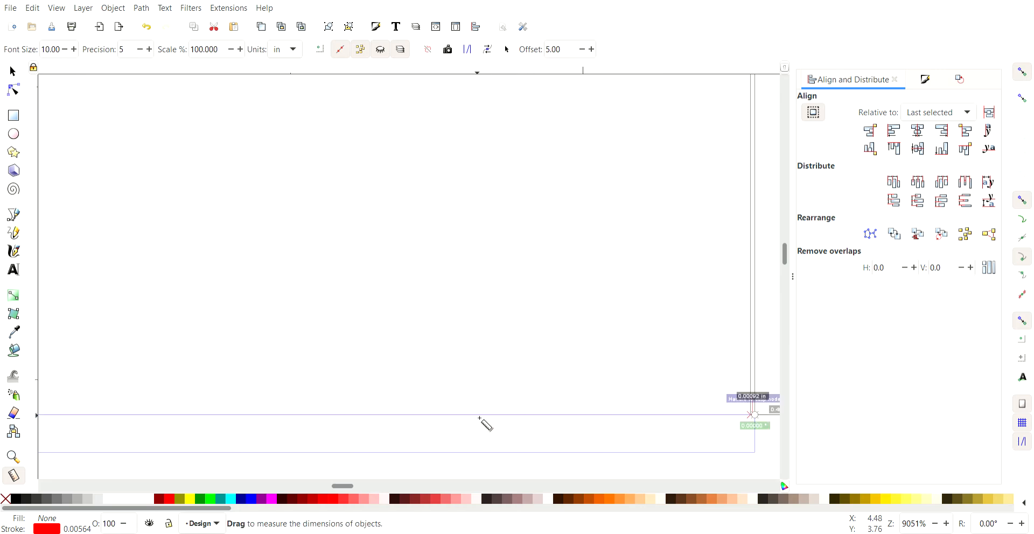
scroll(490, 409, "left", 5)
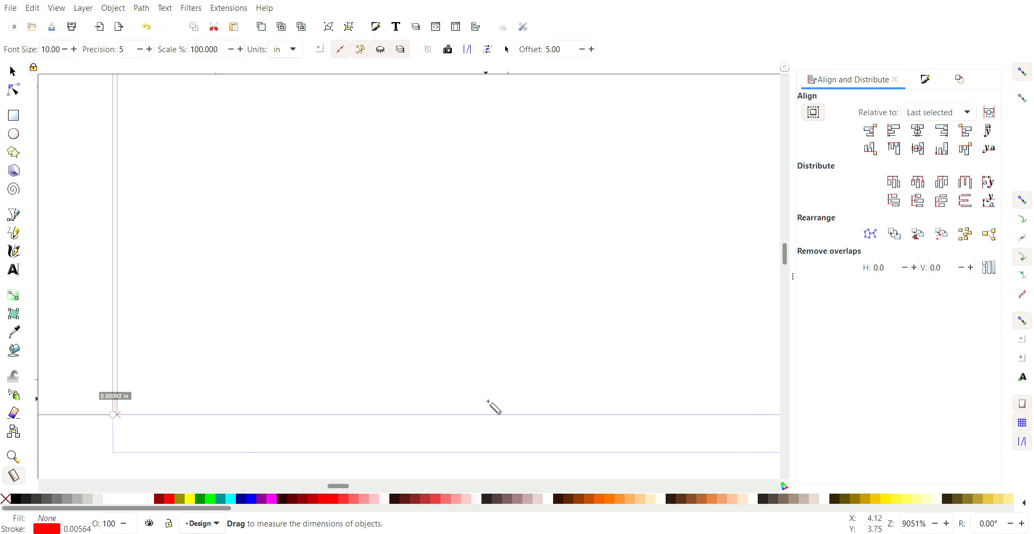
scroll(304, 418, "up", 3)
mouse_move(270, 422)
left_mouse_down()
mouse_move(254, 421)
mouse_move(270, 422)
left_mouse_up()
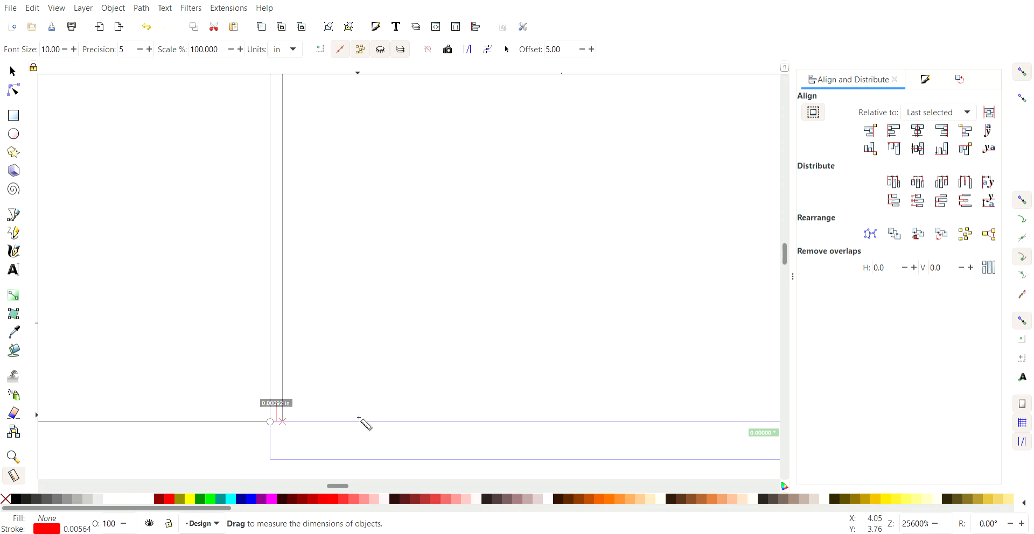
scroll(414, 421, "down", 6)
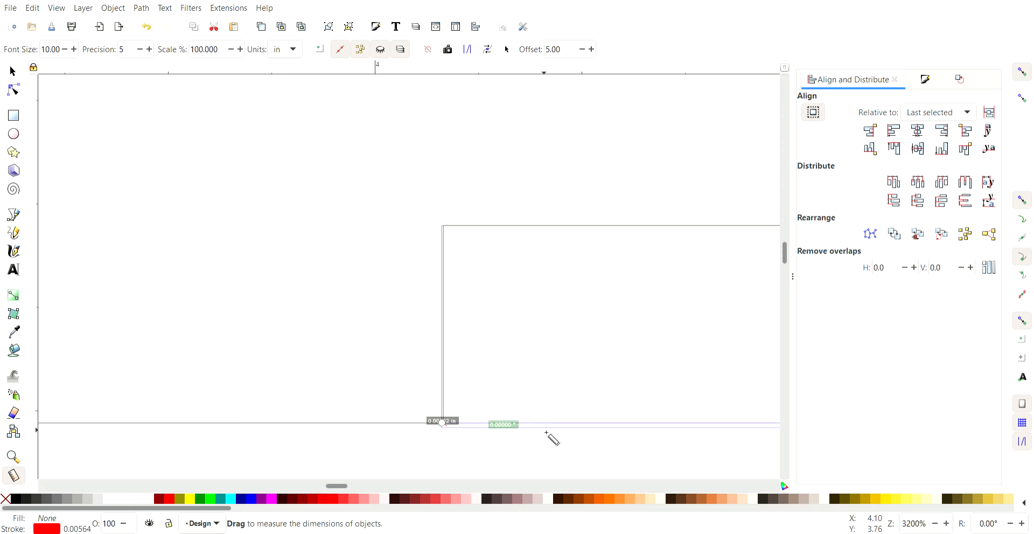
scroll(554, 417, "right", 14)
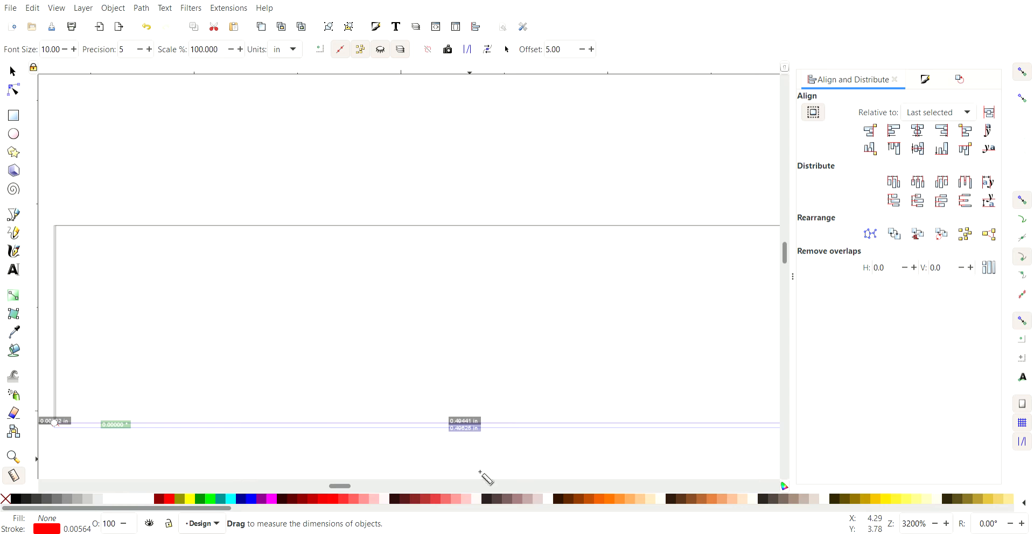
scroll(331, 445, "down", 4)
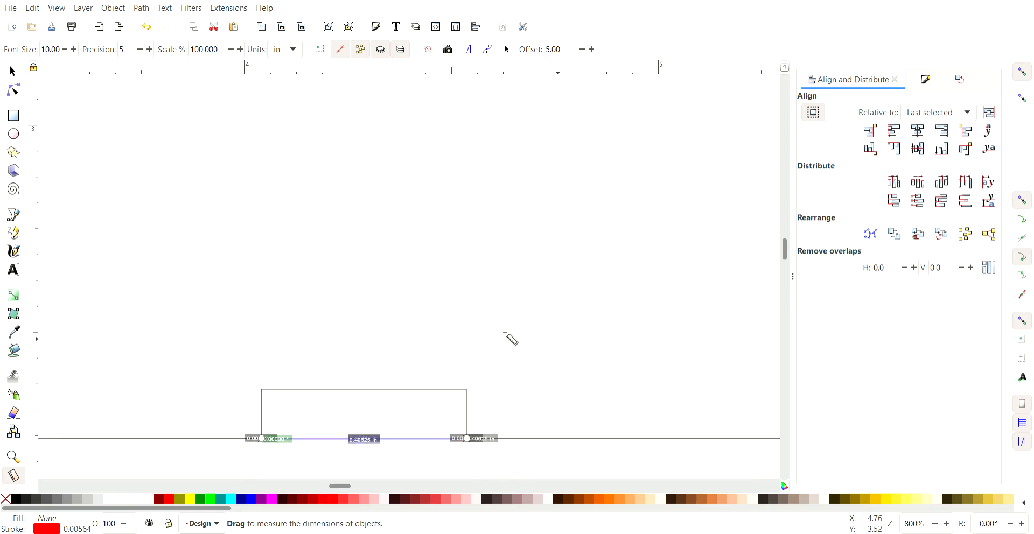
Try moving the tabbed and notched panels apart, and undo back to the plain panels with the separate small rectangle
left_click(9, 62)
scroll(372, 418, "down", 8)
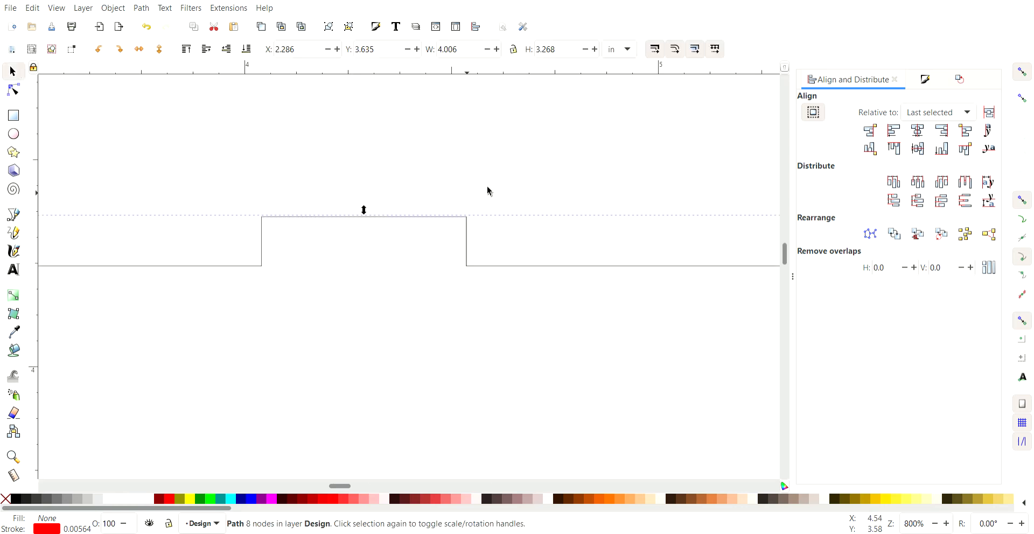
left_click_drag(513, 272, 430, 290)
left_click(270, 282)
left_click_drag(275, 282, 262, 257)
left_click(325, 209)
key("ctrl+z")
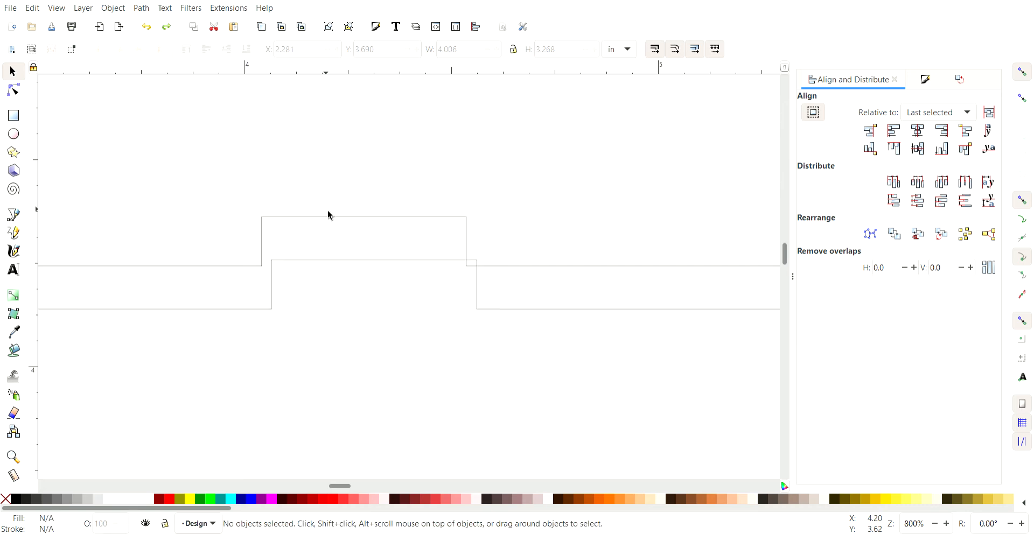
left_click_drag(377, 217, 387, 155)
key("ctrl+z")
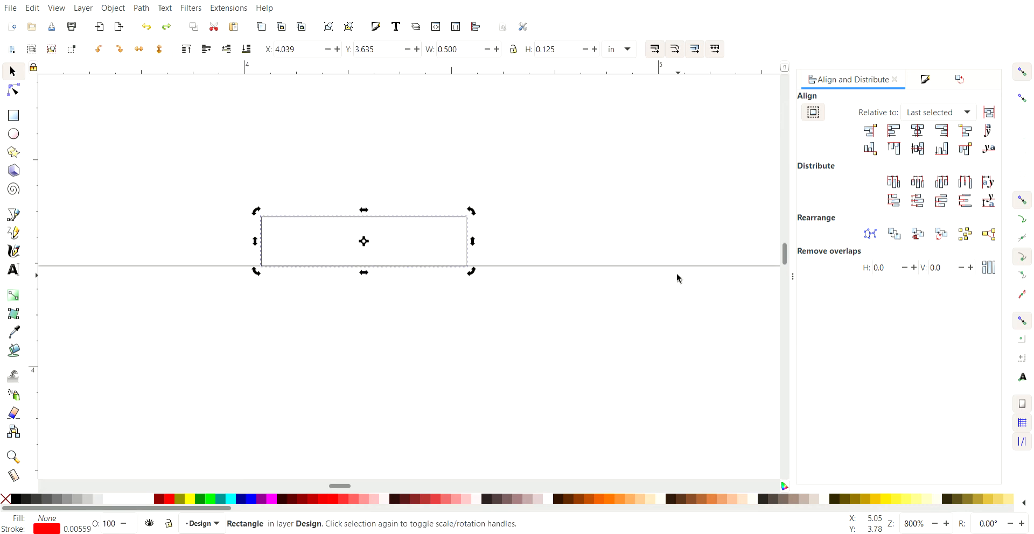
Subtract the small rectangle from the upper panel with Difference and move the notched panel up, off the remaining small rectangle
left_click(528, 225)
scroll(525, 226, "down", 4)
left_click(511, 225)
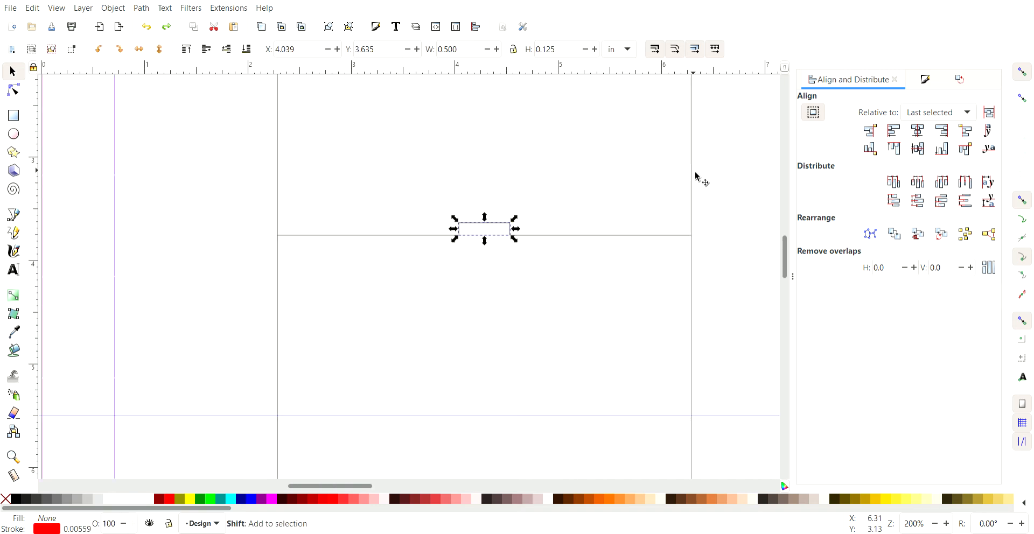
left_click(692, 178, "shift")
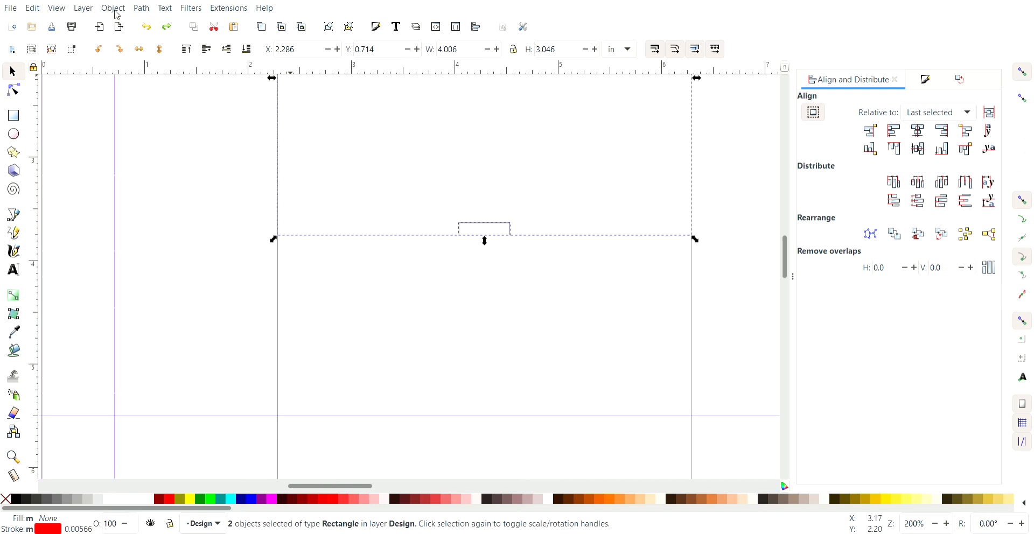
left_click(141, 8)
left_click(170, 92)
left_click_drag(694, 196, 687, 144)
Set the remaining small rectangle's width to 0.508 in and centre it horizontally on the lower panel
scroll(517, 224, "up", 6)
left_click(377, 250)
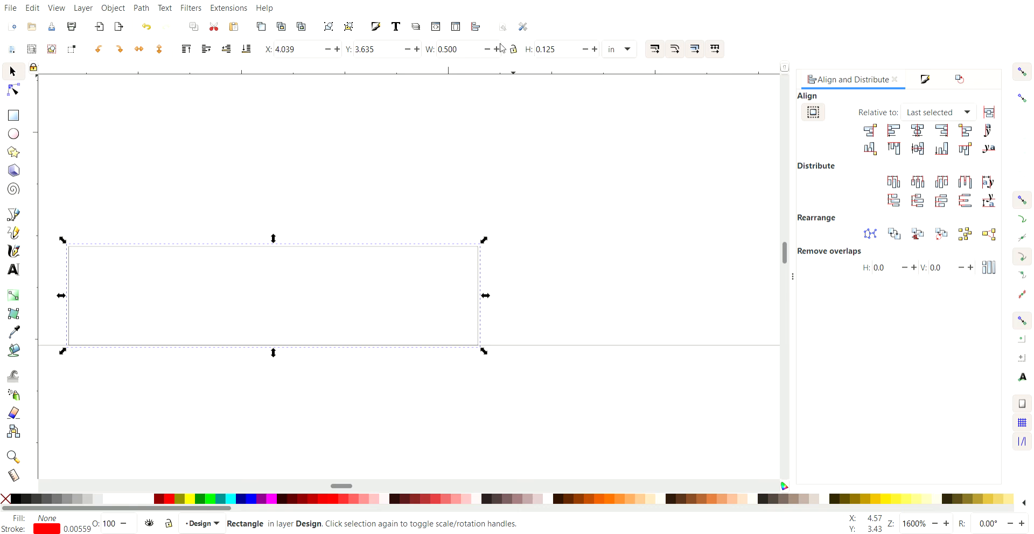
left_click(476, 54)
key("Return")
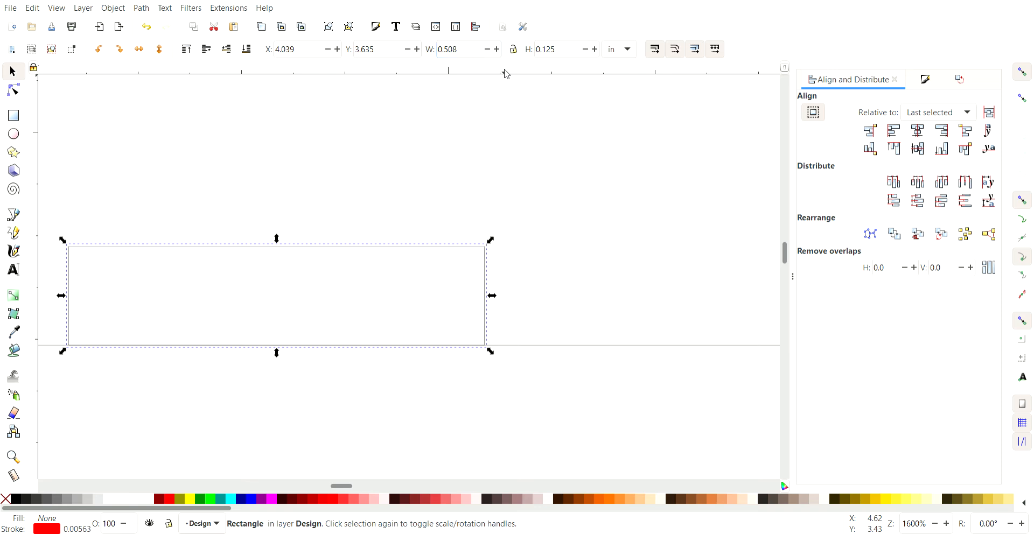
left_click(556, 344, "shift")
left_click(922, 133)
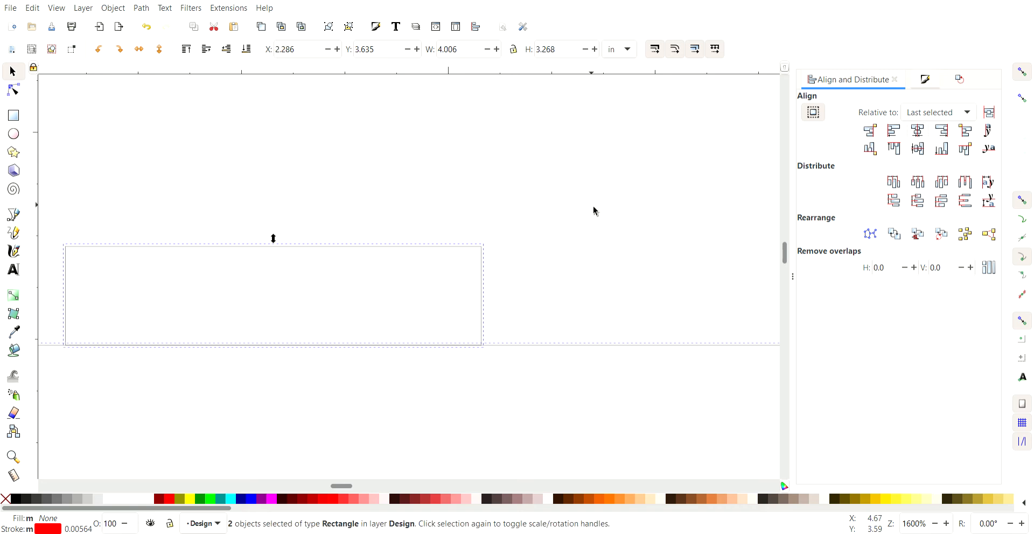
Merge the widened small rectangle with the lower panel using Union to form the tab
left_click(549, 226)
scroll(461, 290, "down", 2)
left_click(472, 283)
left_click(496, 318, "shift")
key("ctrl+plus")
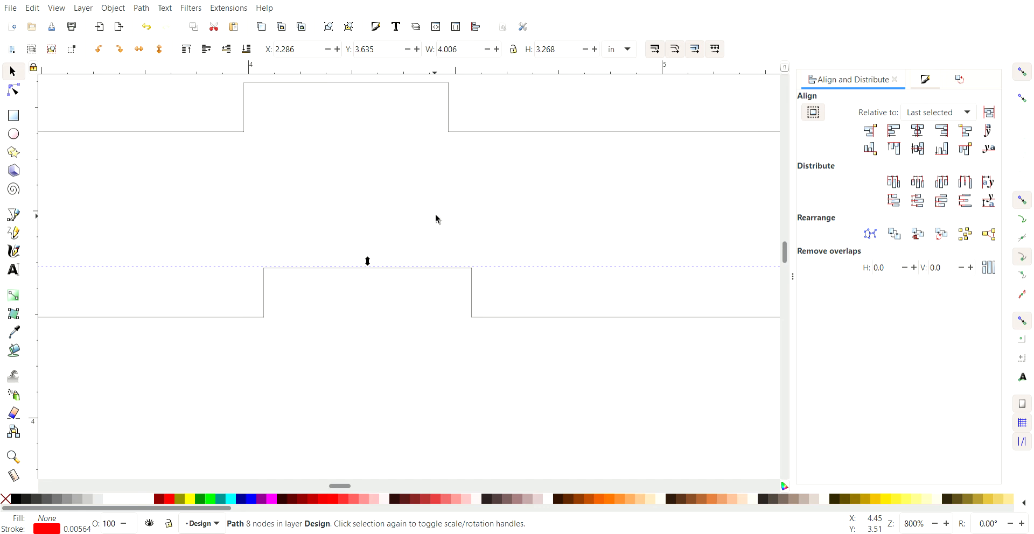
Snap the notched upper panel down over the tab, centre the two panels horizontally, and examine the overlap on both tab sides
left_click_drag(485, 140, 492, 323)
scroll(492, 323, "down", 3)
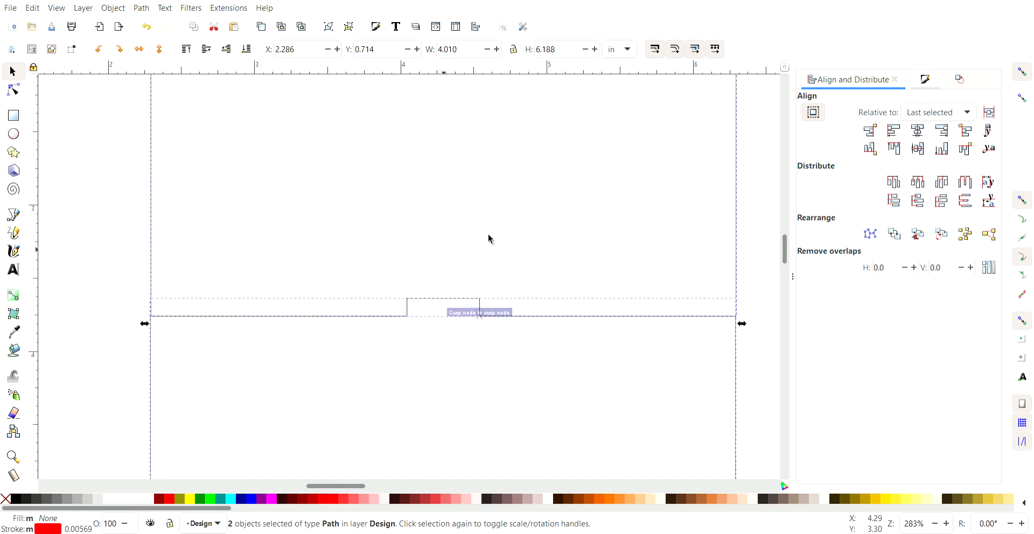
left_click(916, 132)
scroll(462, 314, "up", 6)
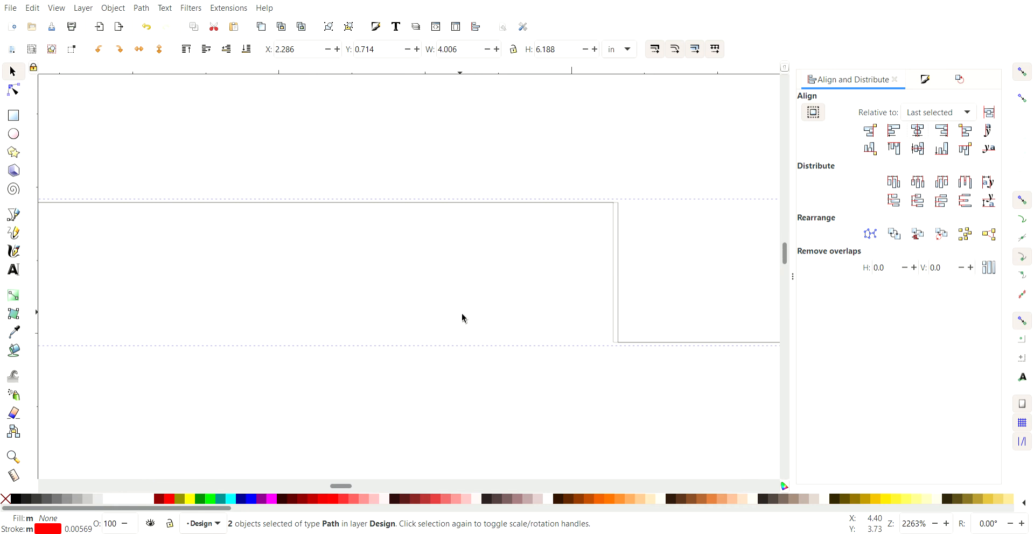
scroll(578, 245, "left", 4)
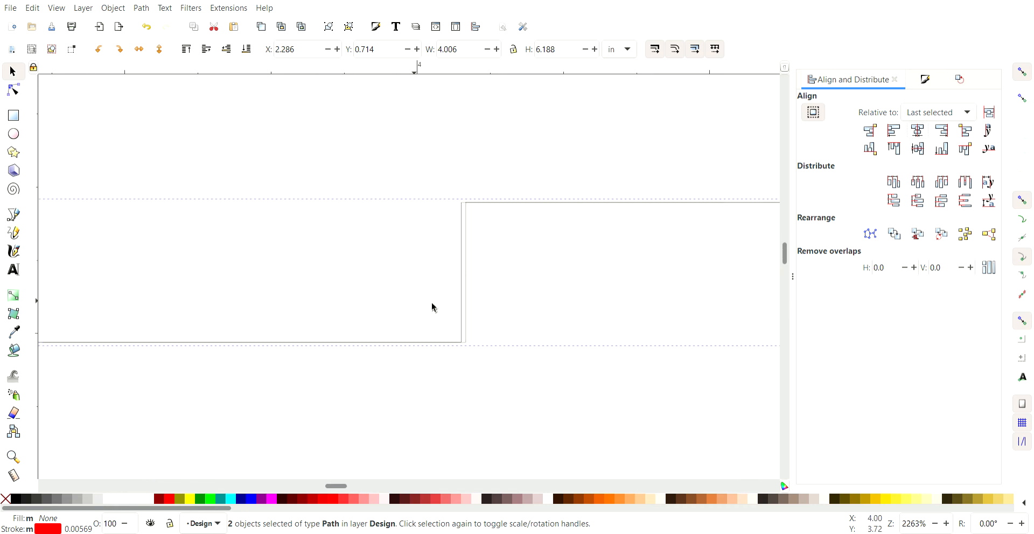
scroll(609, 212, "right", 15)
scroll(511, 249, "down", 6)
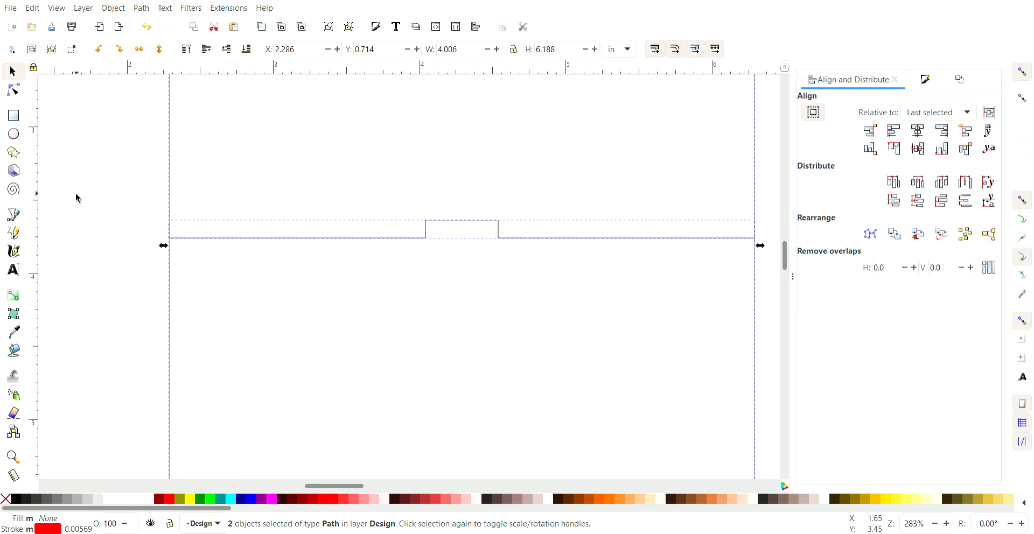
Move the notched upper panel up, away from the tabbed lower panel
left_click(123, 201)
left_click_drag(755, 181, 756, 160)
left_click(127, 191)
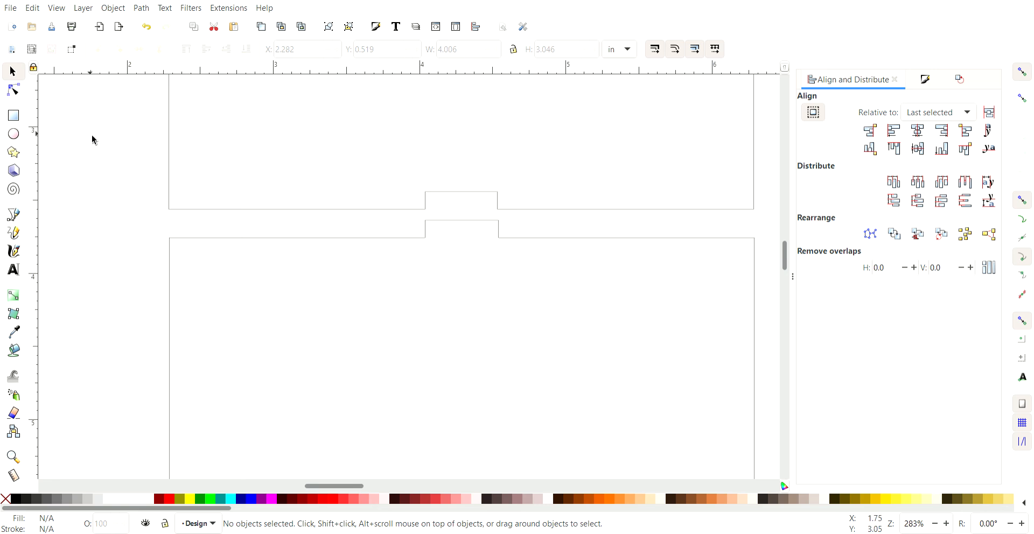
Undo the tab and notch operations back to the two plain, separated large rectangles
key("ctrl+z")
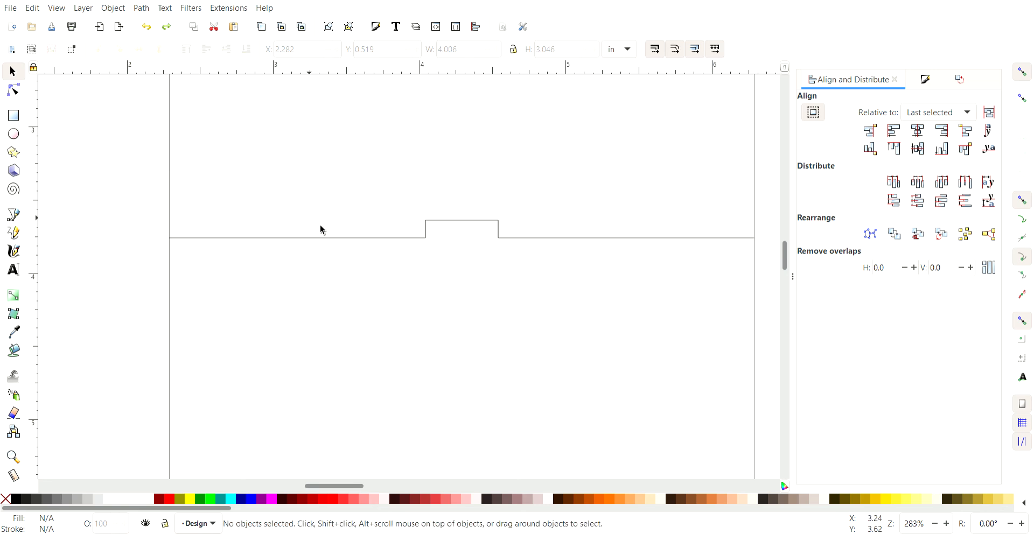
key("ctrl+z")
key("ctrl+z")
key("ctrl+z")
key("ctrl+z")
key("ctrl+z")
key("ctrl+z")
key("ctrl+z")
key("ctrl+z")
Snap the upper rectangle onto the lower one's top edge and draw a small rectangle about 0.53 by 0.13 in above the seam
scroll(415, 233, "down", 2)
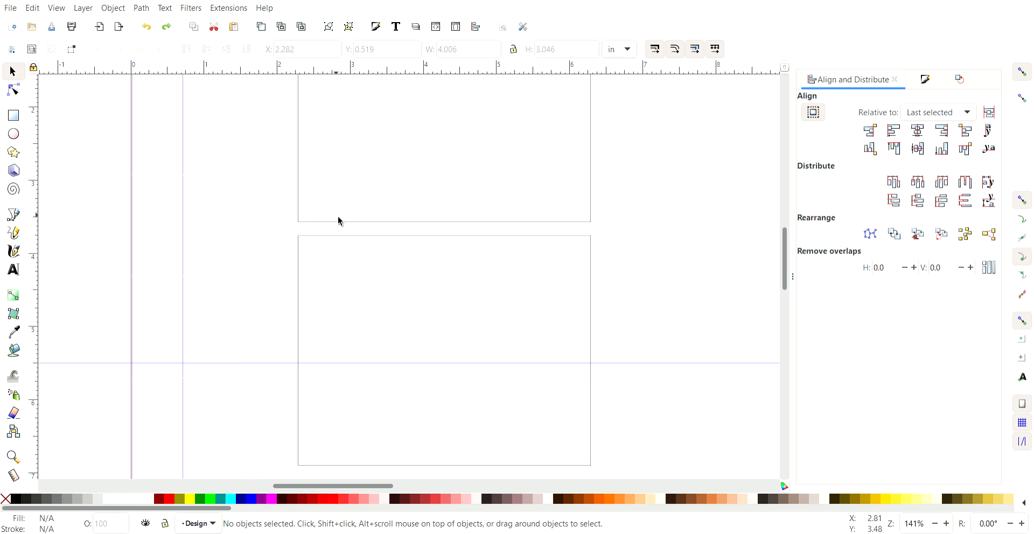
scroll(439, 220, "up", 2)
left_click_drag(437, 218, 434, 238)
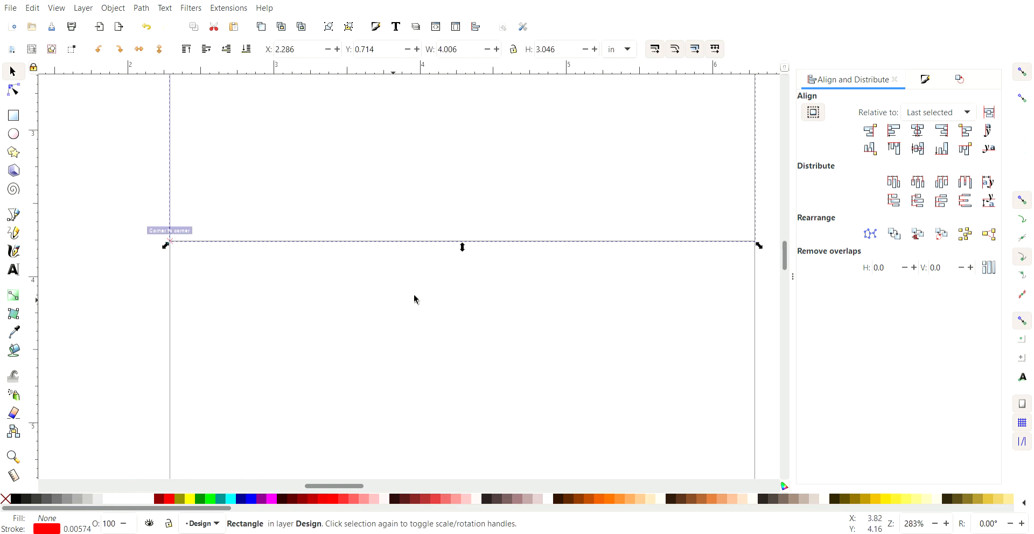
scroll(469, 233, "up", 2)
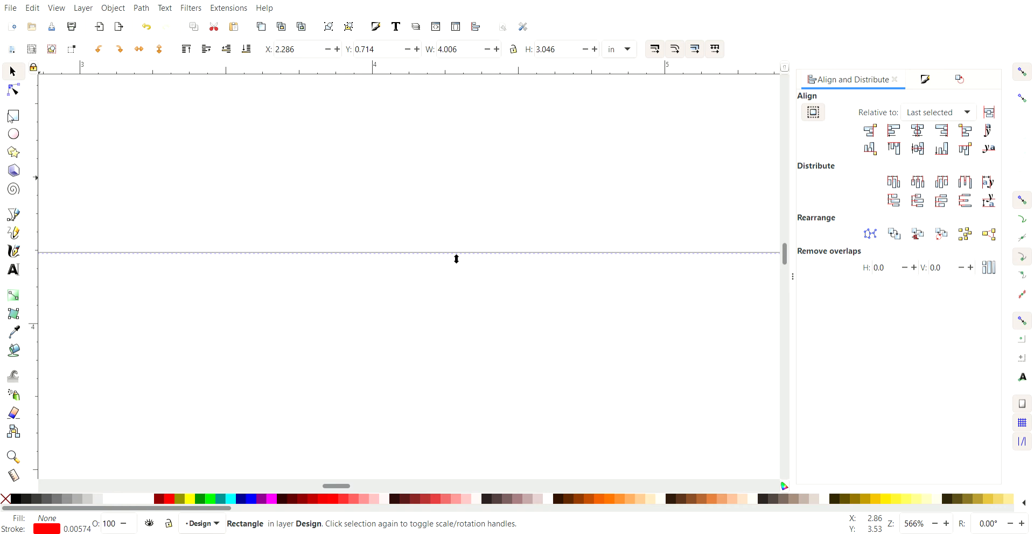
left_click(12, 116)
left_click_drag(404, 216, 482, 236)
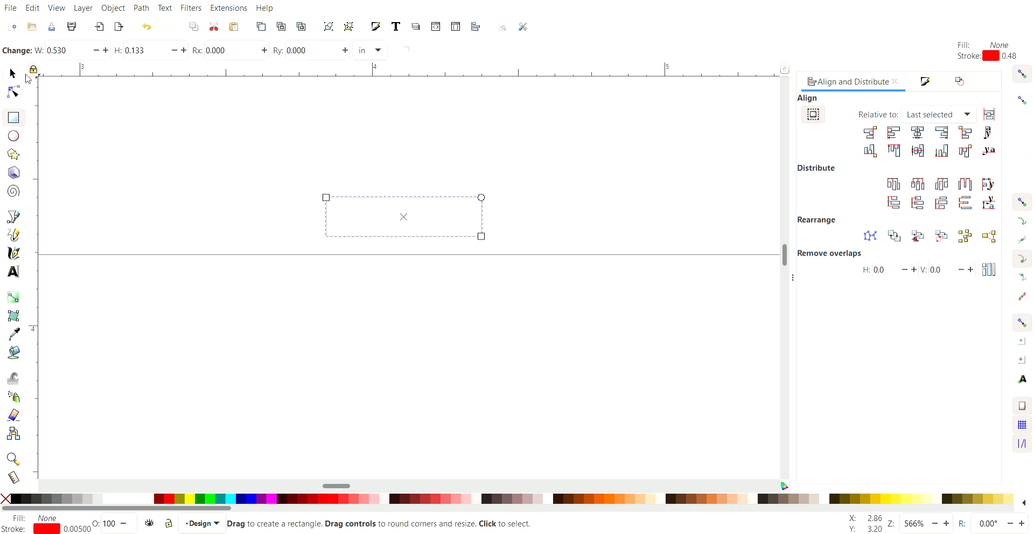
left_click(13, 73)
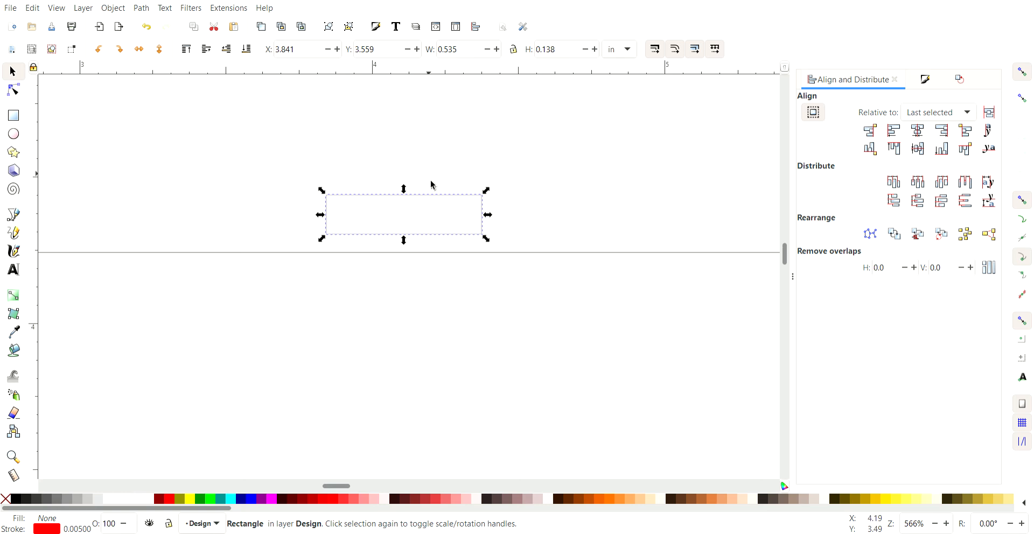
Set the small rectangle's height to 0.125 in and its width to 0.5 in
scroll(495, 200, "down", 4)
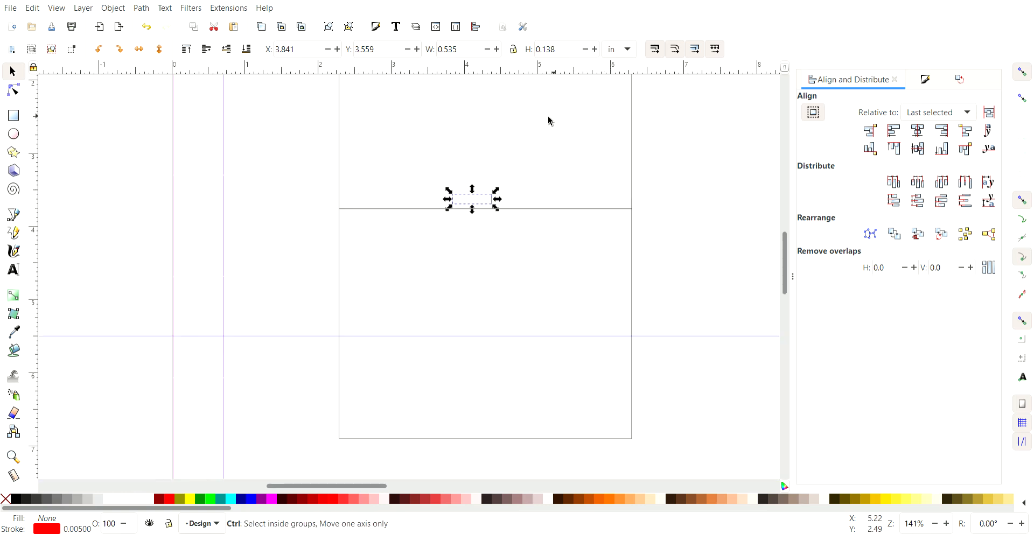
scroll(549, 121, "up", 4)
double_click(563, 49)
key("BackSpace")
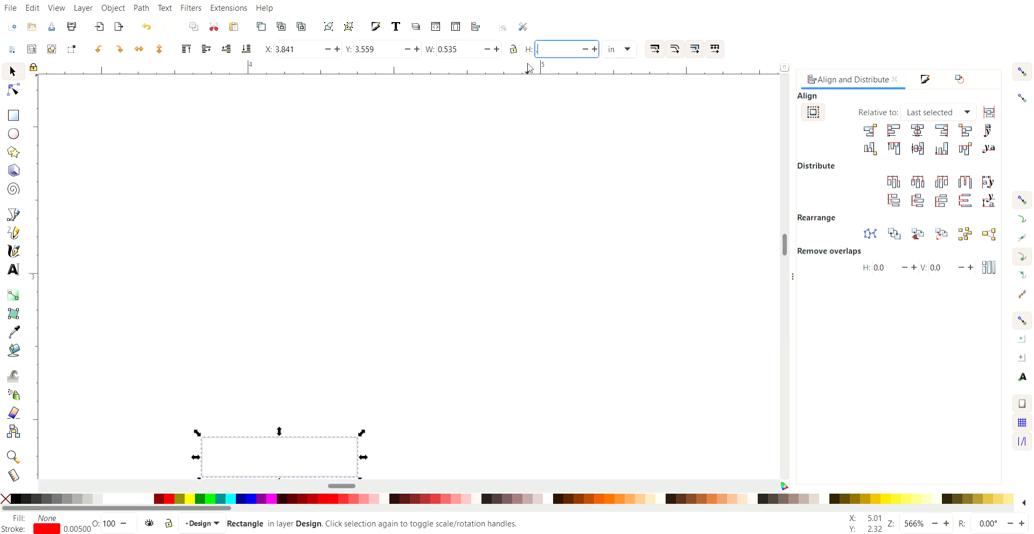
type(".125")
key("Return")
scroll(517, 173, "down", 8)
double_click(458, 49)
key("BackSpace")
type(".5")
key("Return")
Centre the small rectangle horizontally on the upper panel and align it flush with the panel's bottom edge
scroll(311, 141, "down", 4)
scroll(319, 133, "up", 2)
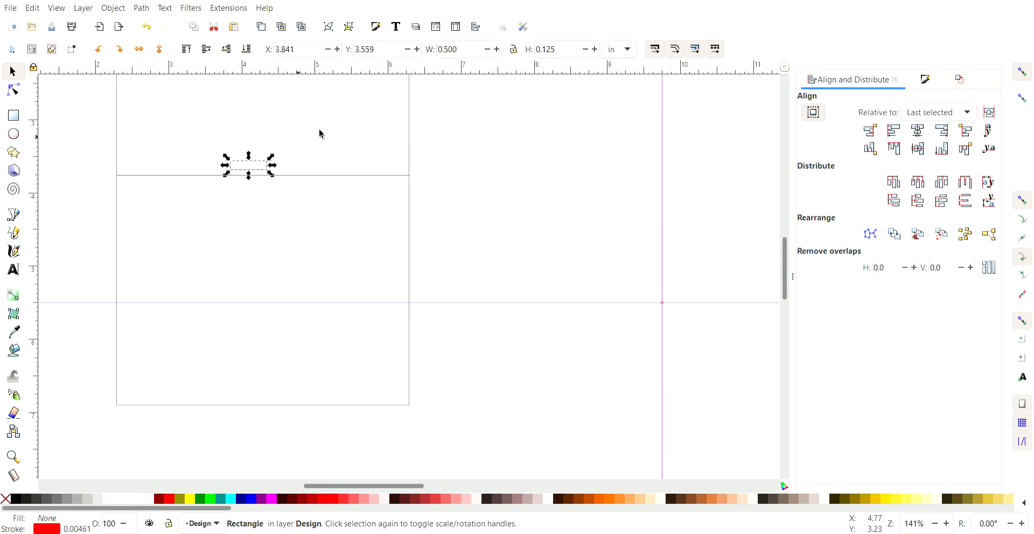
left_click(410, 131, "shift")
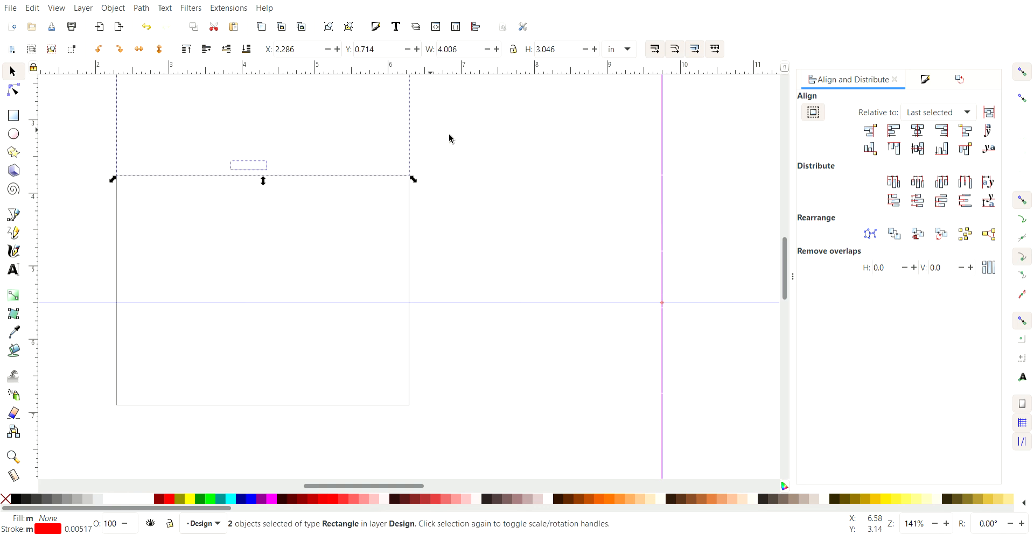
left_click(919, 131)
left_click(946, 156)
scroll(234, 170, "up", 4)
scroll(466, 236, "right", 4)
left_click(481, 215)
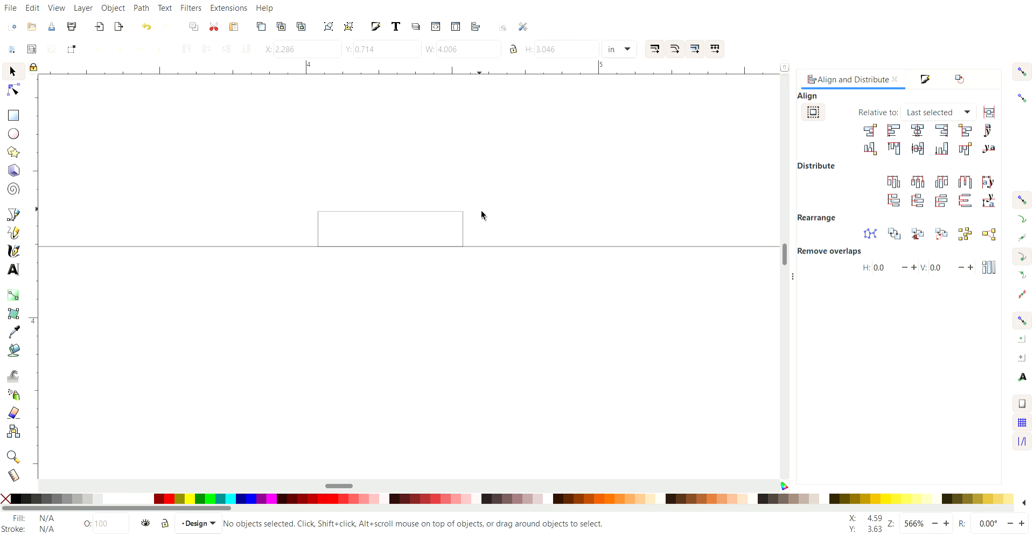
Subtract a duplicate of the small rectangle from the upper panel to form a notch, and move the notched panel up about 0.43 in
left_click(446, 218)
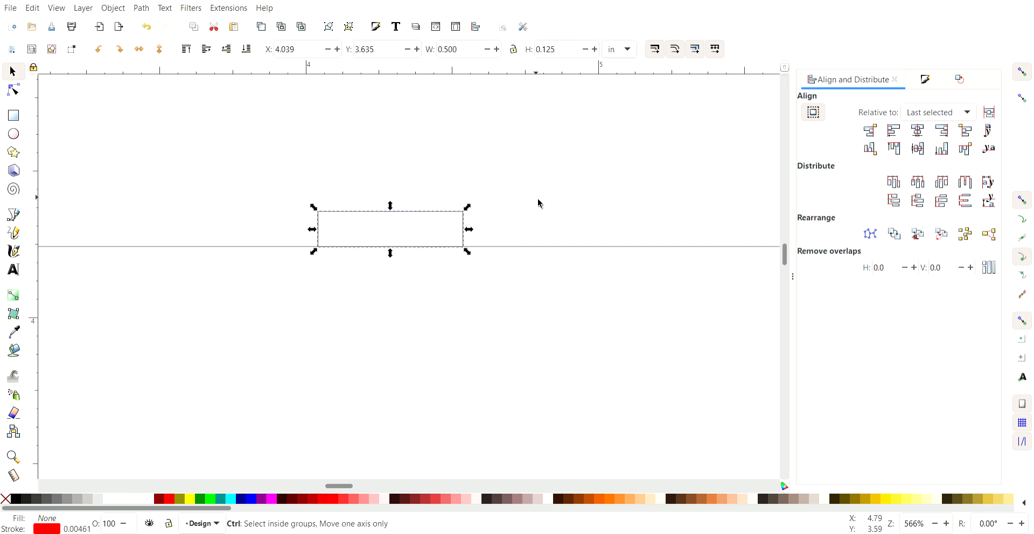
scroll(540, 203, "down", 4, "ctrl")
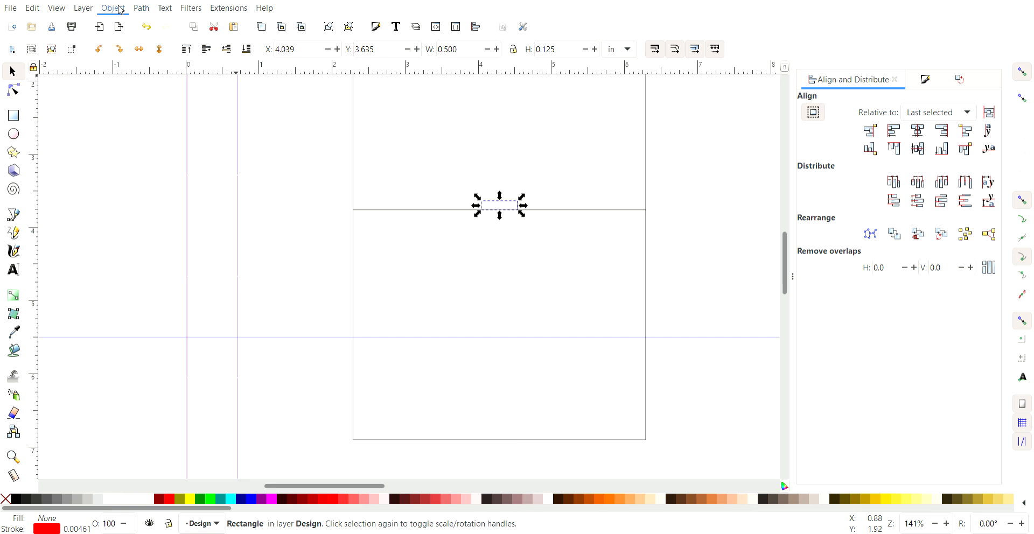
scroll(528, 197, "up", 4)
scroll(512, 219, "down", 2)
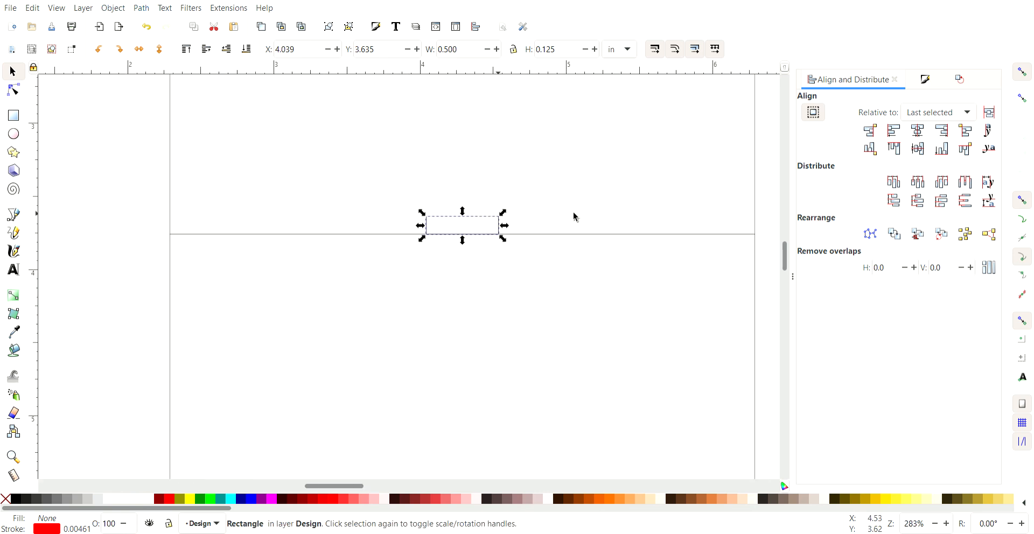
left_click(753, 196, "shift")
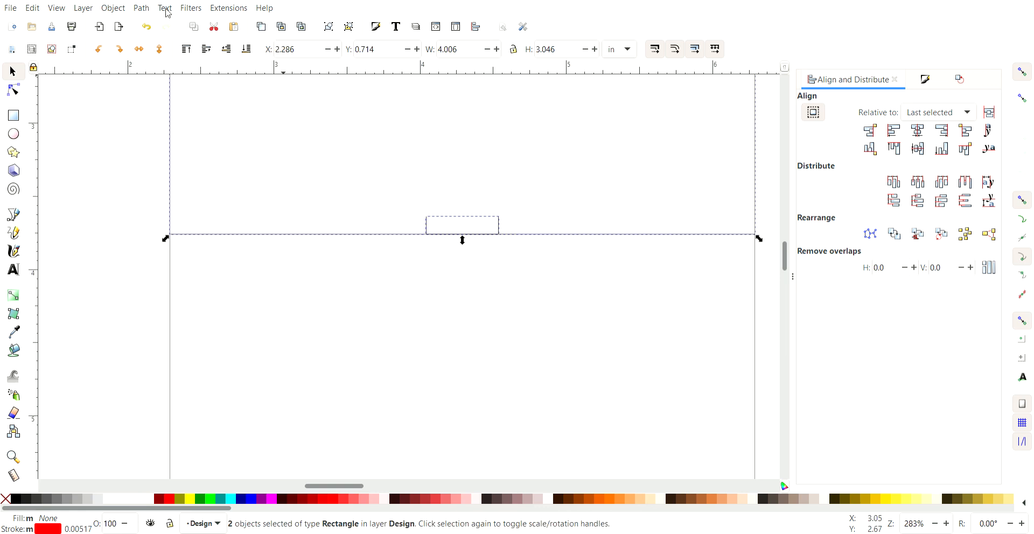
left_click(145, 12)
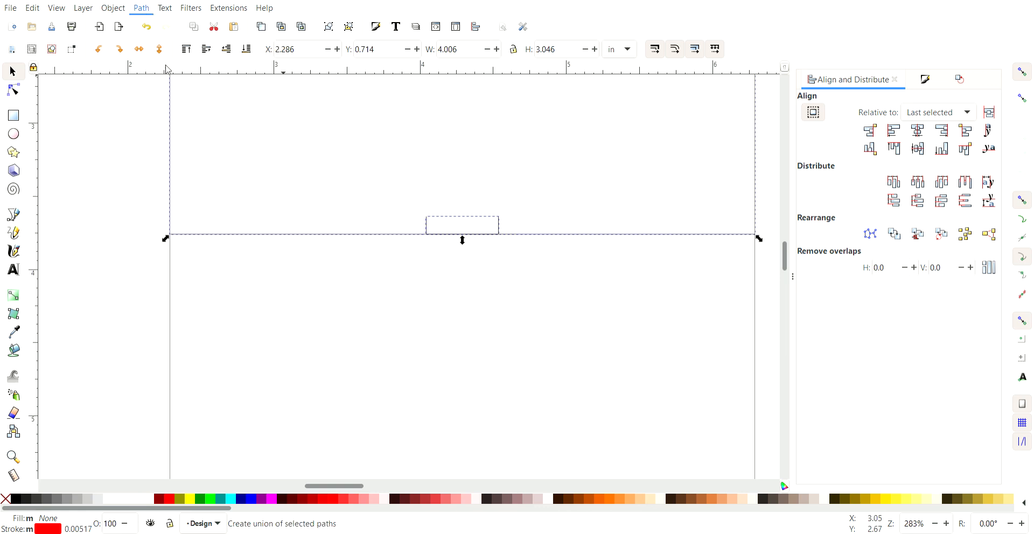
left_click(176, 92)
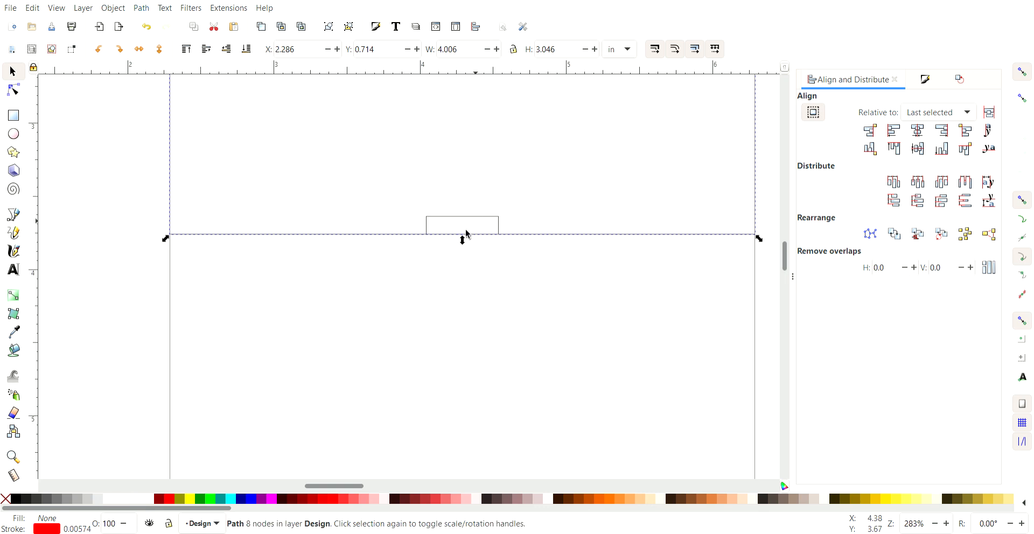
left_click(160, 164)
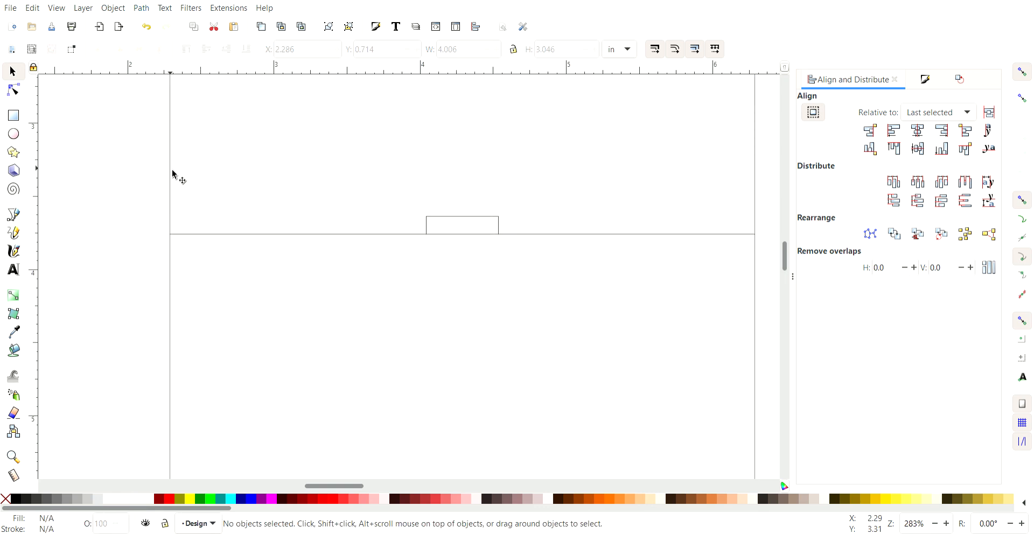
left_click_drag(172, 173, 171, 110)
Set the remaining small rectangle's width to 0.505 in by adding .005, and centre it horizontally on the lower panel
scroll(512, 231, "up", 2)
scroll(512, 230, "up", 2)
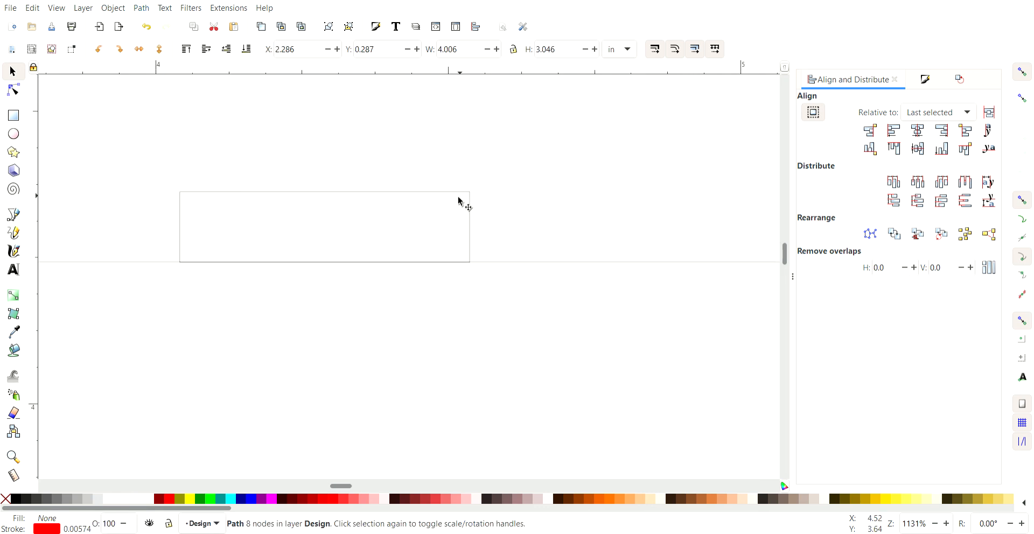
left_click(454, 196)
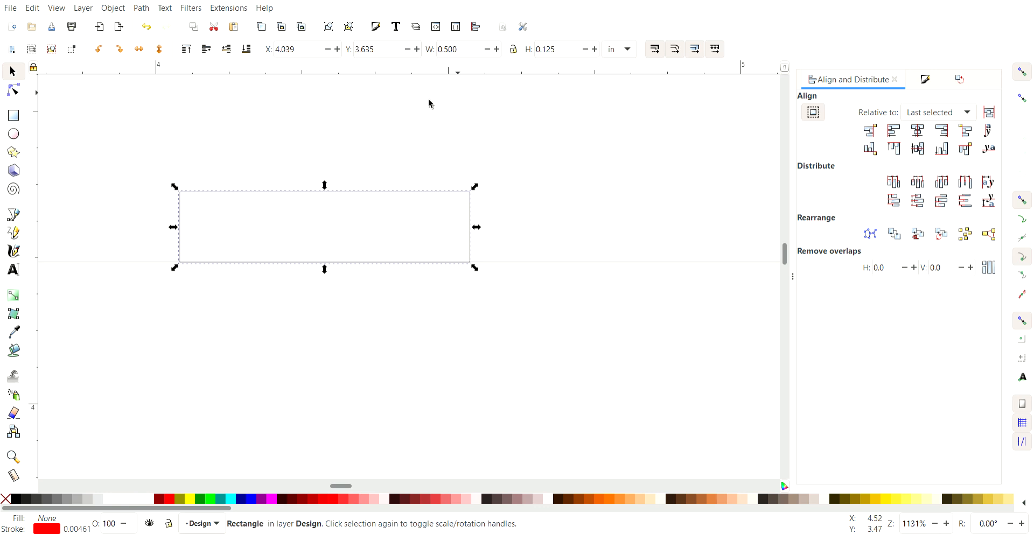
left_click(477, 54)
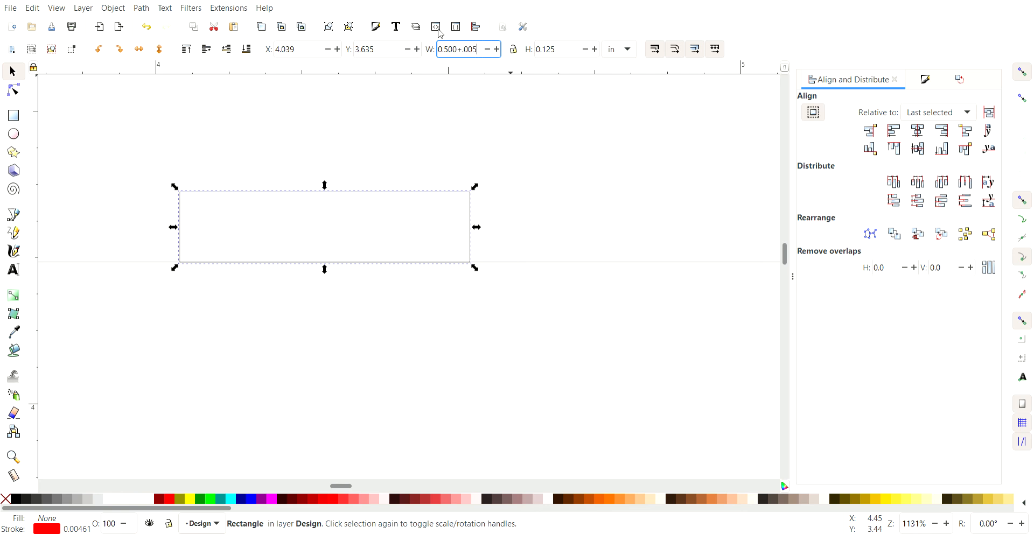
key("Return")
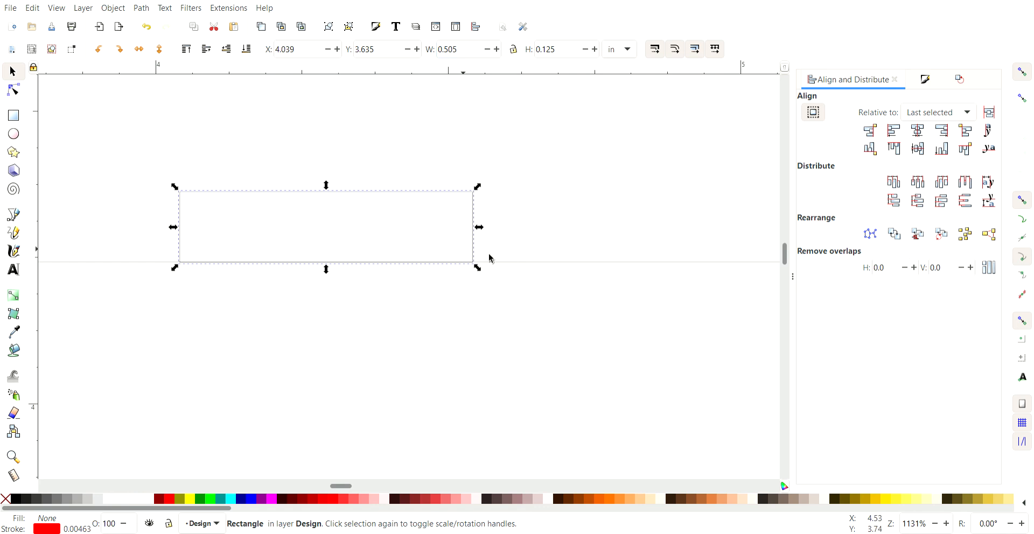
left_click(512, 262, "shift")
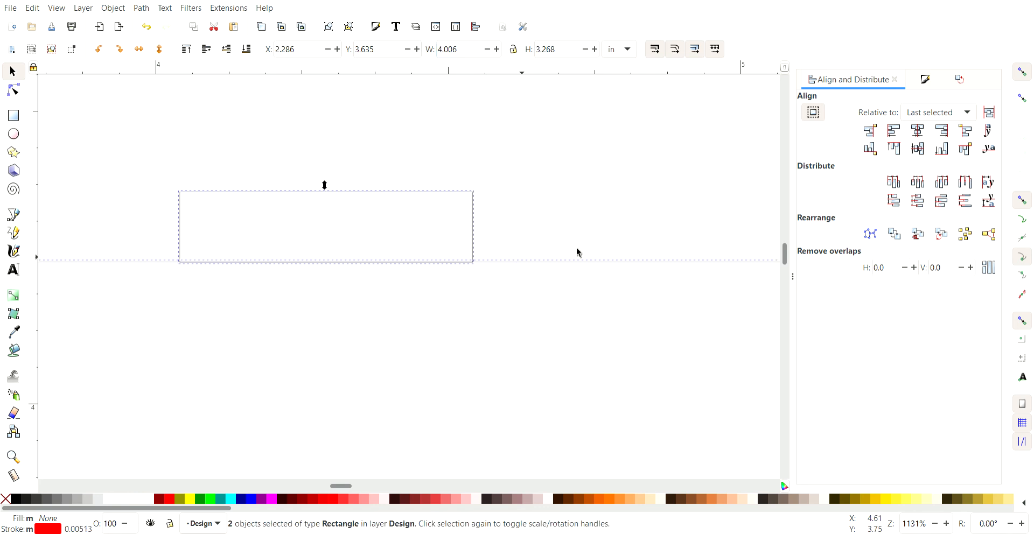
left_click(917, 130)
Unite the small rectangle with the lower panel as a tab, and snap the notched upper panel back down onto it
scroll(549, 194, "down", 4, "ctrl")
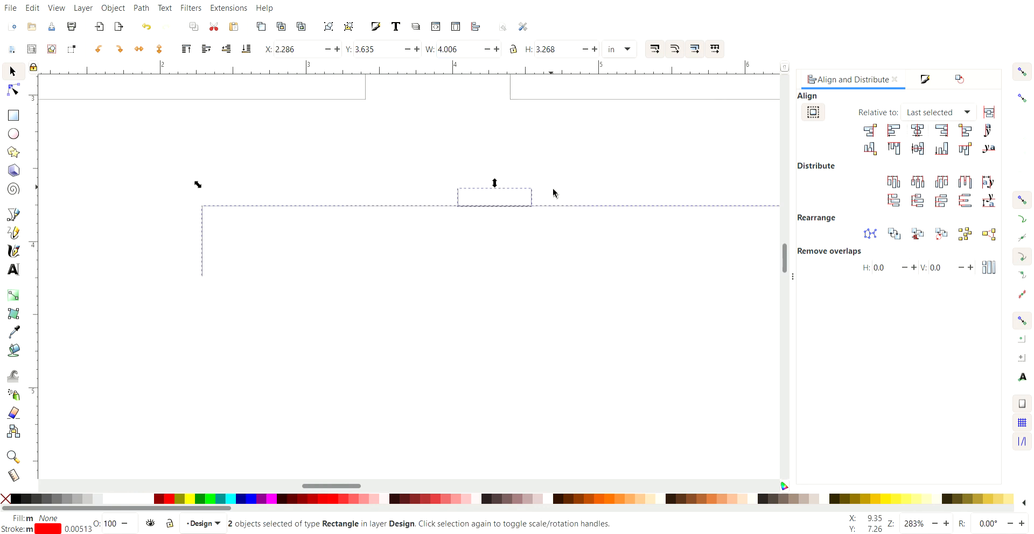
key("ctrl+plus")
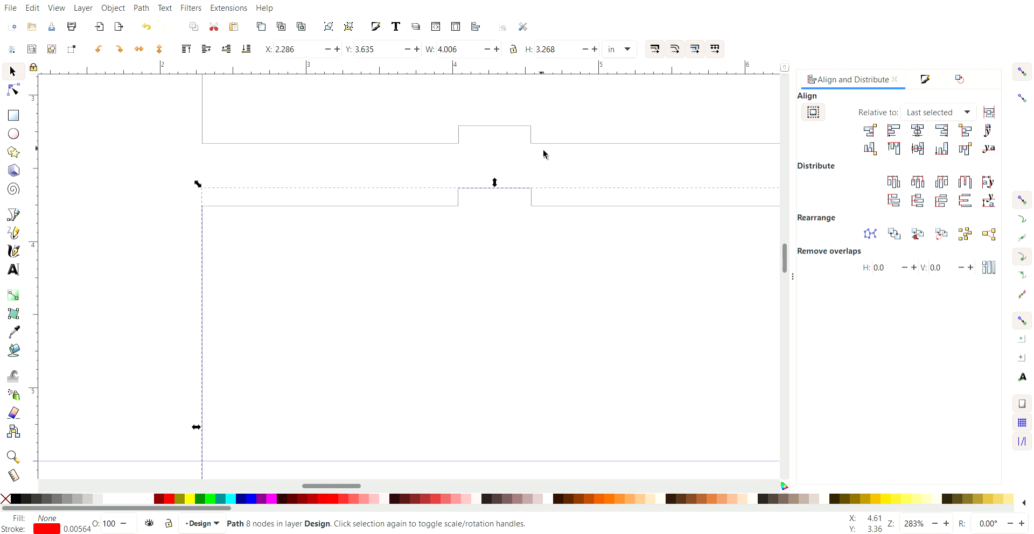
left_click_drag(554, 145, 552, 215)
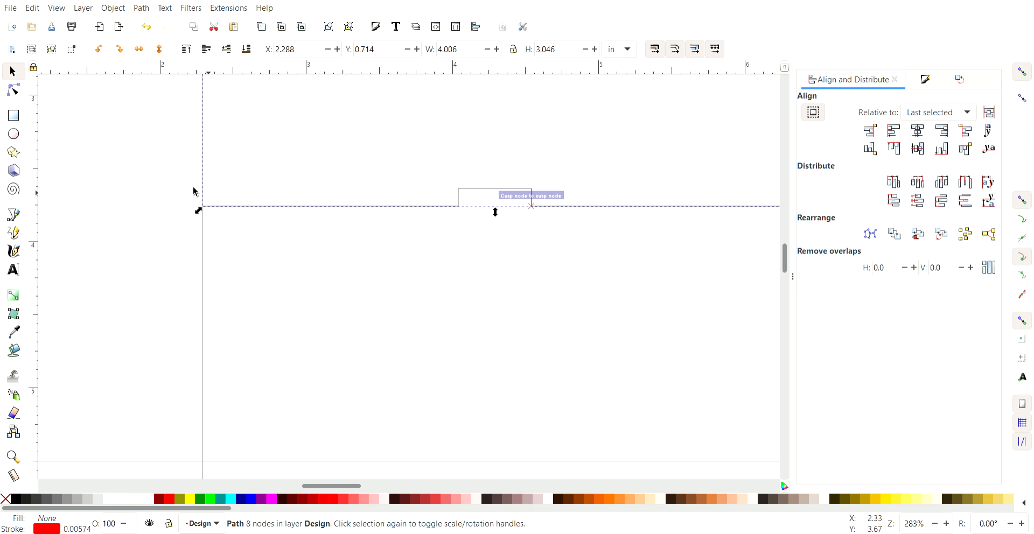